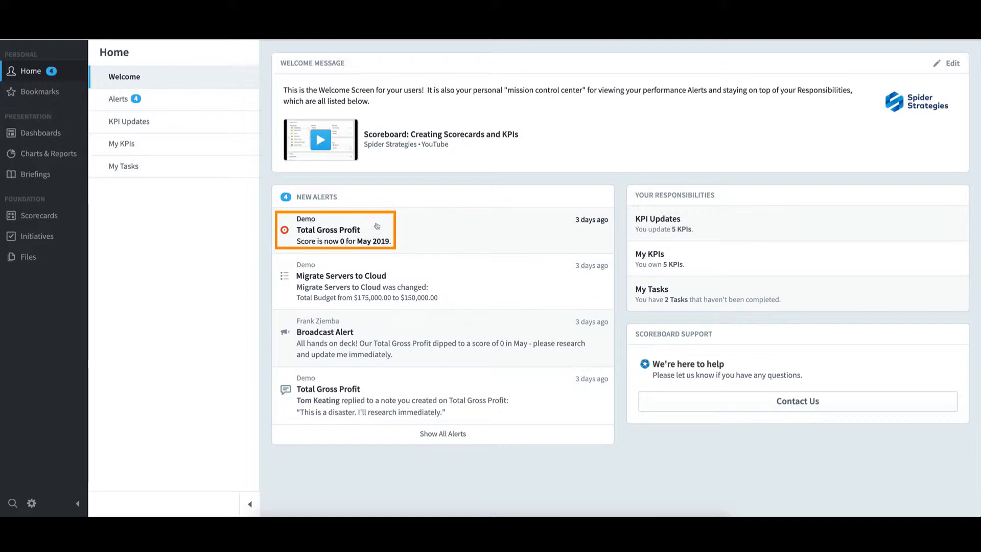
# - Open the Total Gross Profit KPI from its new alert and compare its April 2019 and May 2019 overviews
pyautogui.click(356, 231)
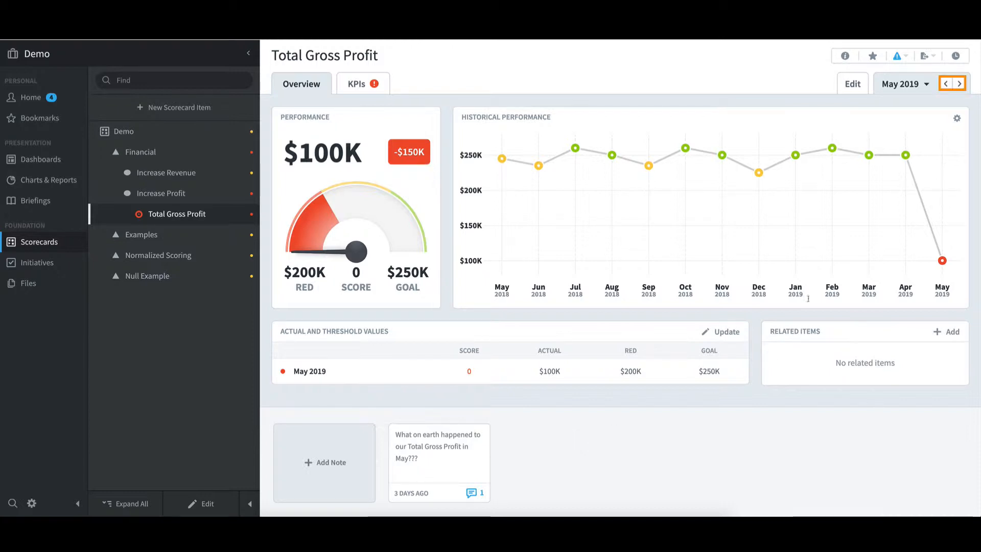
pyautogui.click(946, 85)
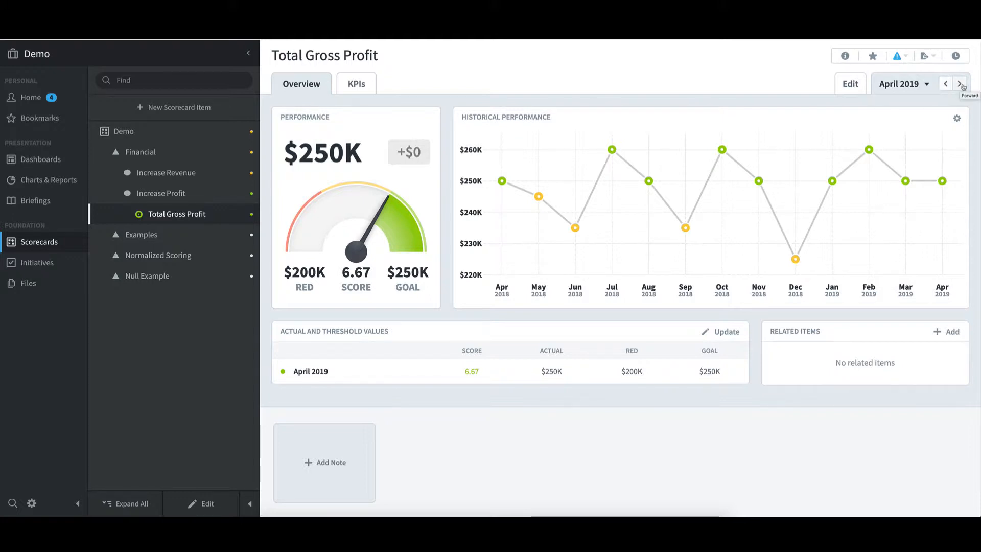
pyautogui.click(961, 84)
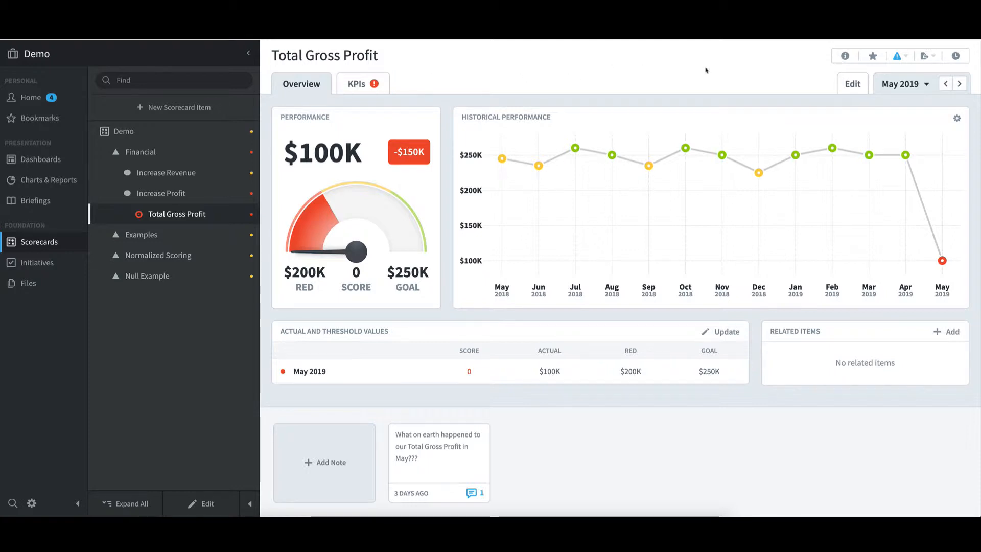
pyautogui.click(948, 84)
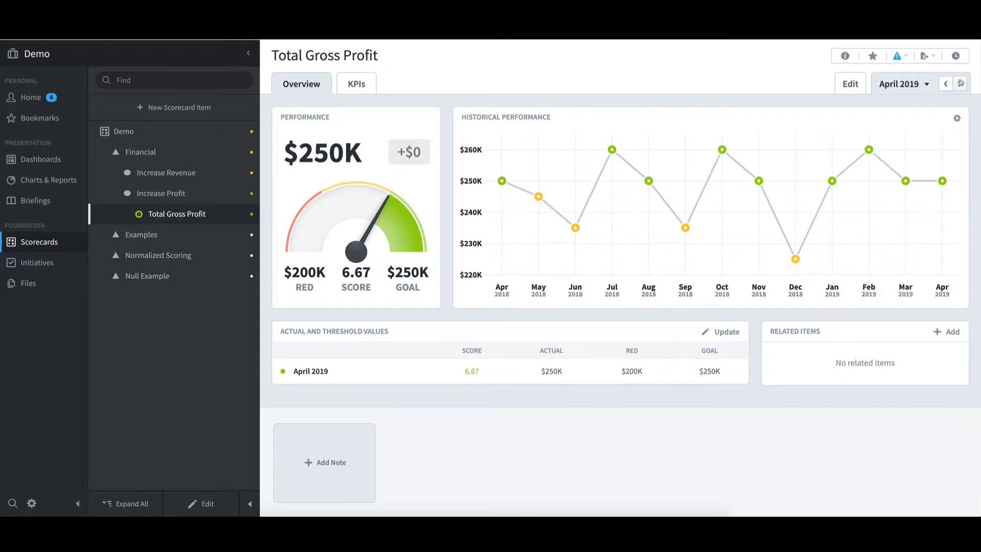
pyautogui.click(960, 84)
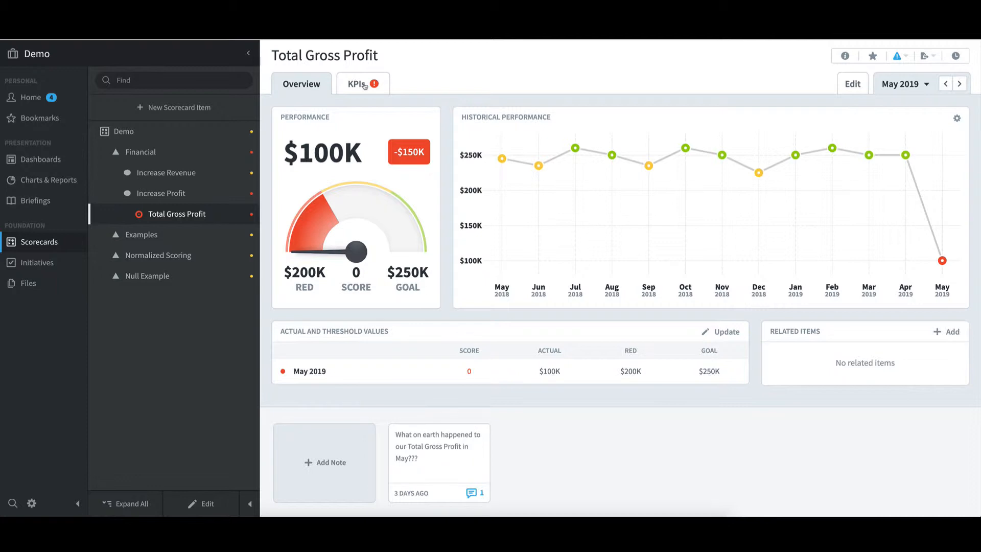
# - Review the month-by-month KPI values of Total Gross Profit and return to its overview
pyautogui.click(364, 86)
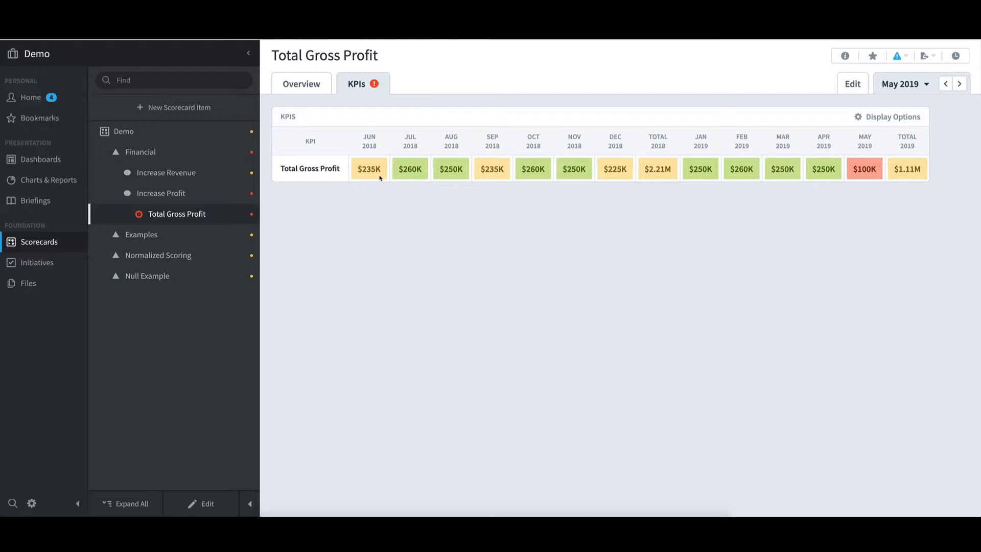
pyautogui.click(316, 86)
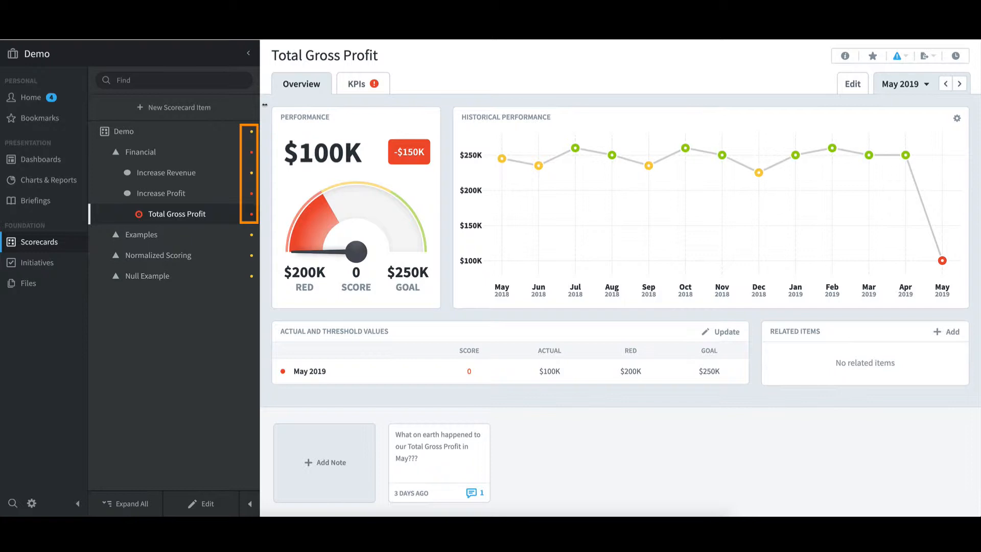
# - Expand the Increase Revenue objective in the scorecard and view the overview of its Product Revenue KPI
pyautogui.click(116, 174)
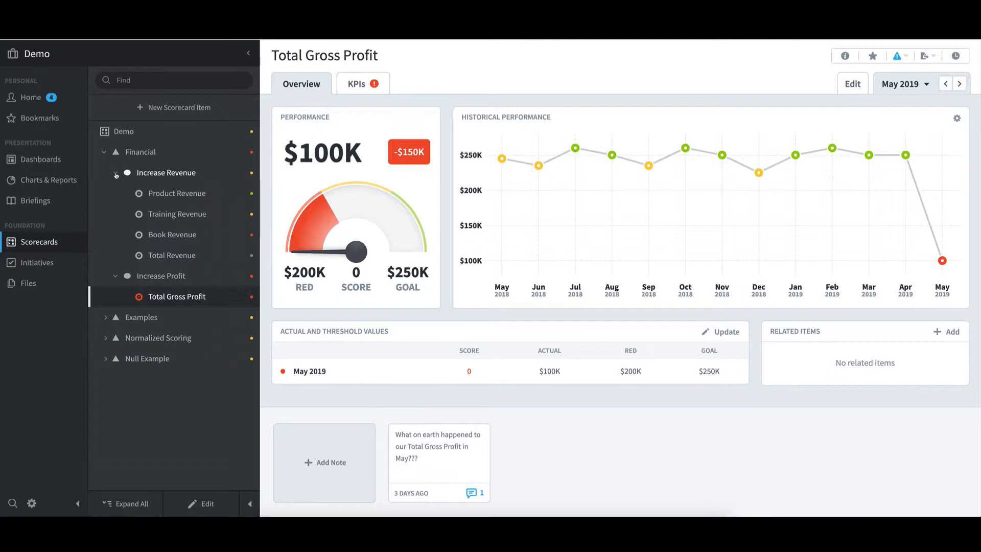
pyautogui.click(115, 174)
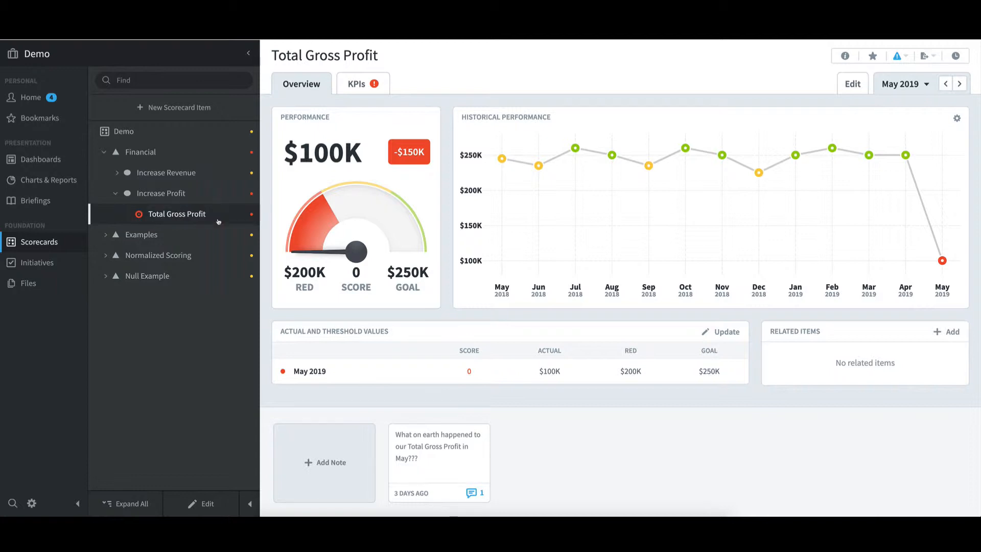
pyautogui.click(117, 173)
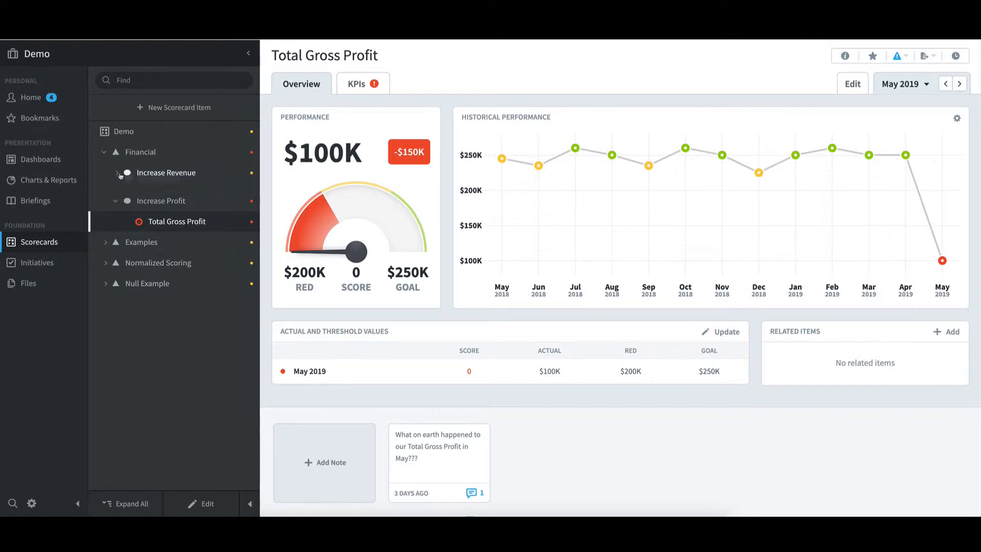
pyautogui.click(203, 193)
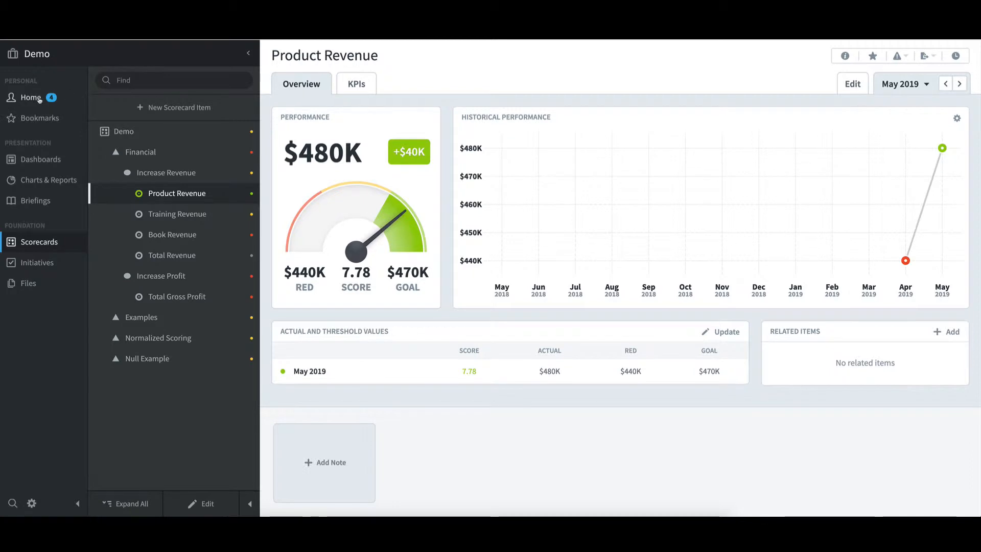
# - View My KPIs from the Home screen, filter the list to the red KPIs, and clear the filter again
pyautogui.click(31, 98)
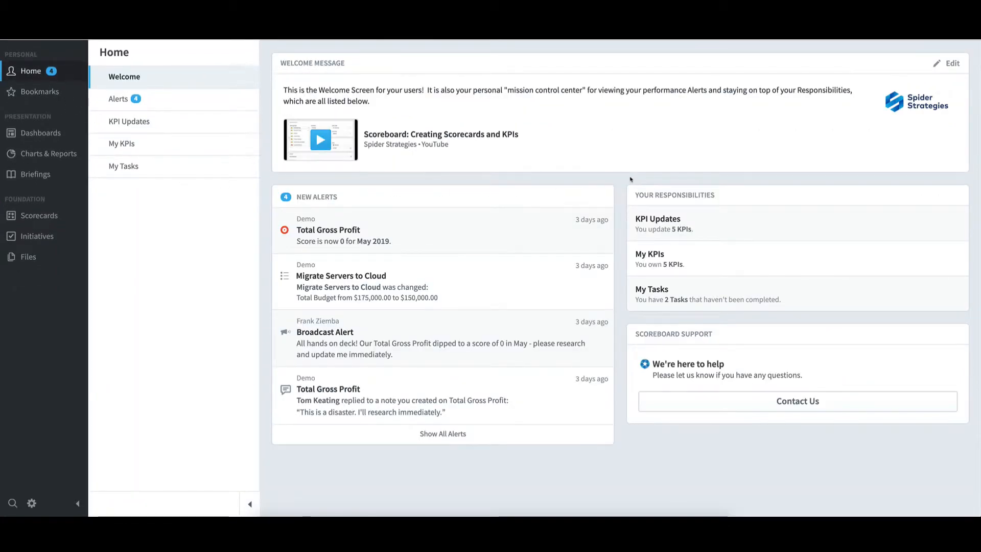
pyautogui.click(670, 261)
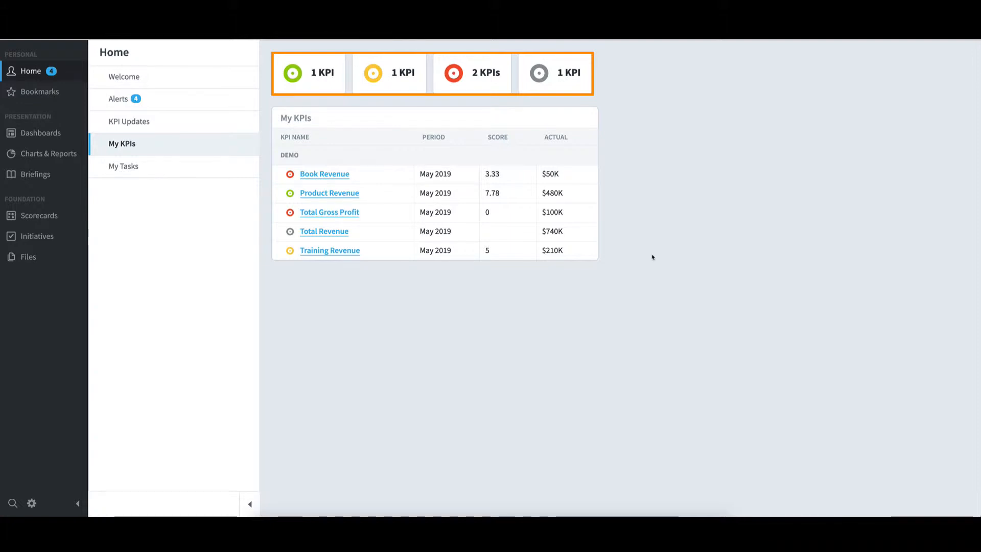
pyautogui.click(480, 73)
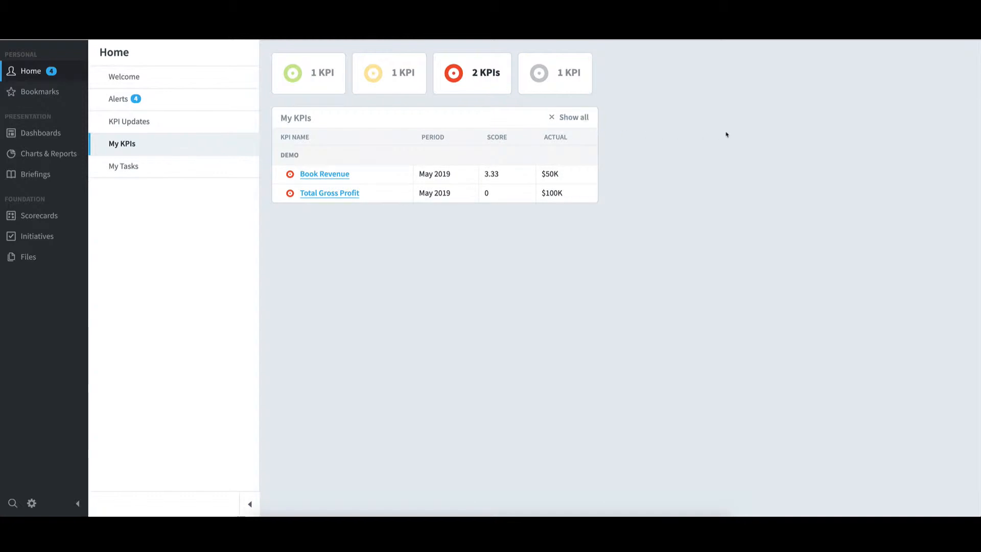
pyautogui.click(490, 78)
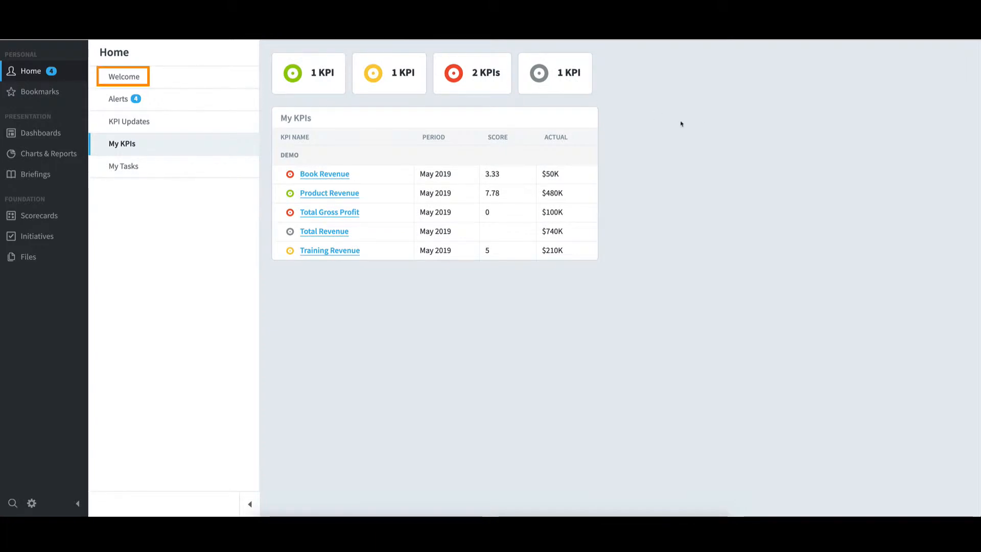
# - From the Welcome screen, view the KPI Updates responsibilities and examine the Product Revenue period for May 2019
pyautogui.click(129, 80)
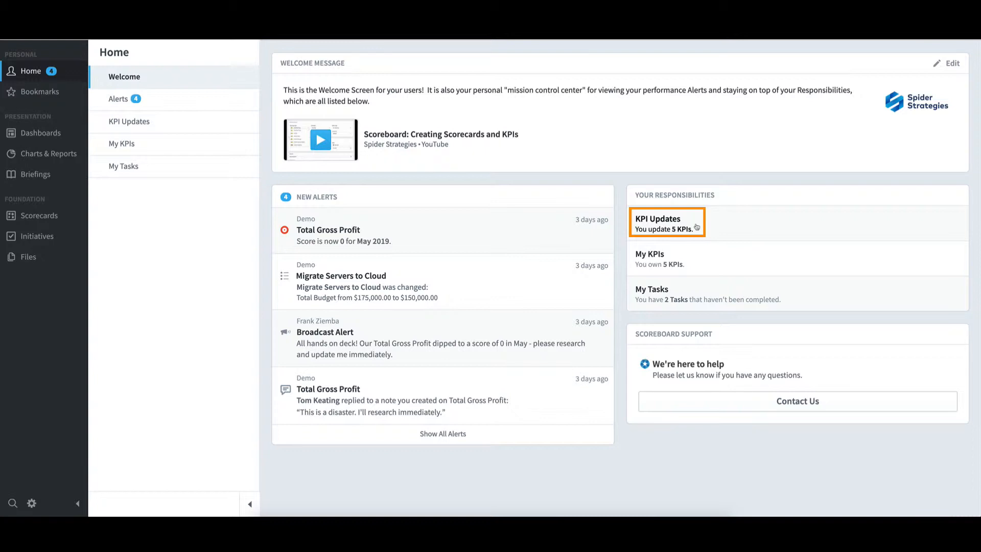
pyautogui.click(696, 227)
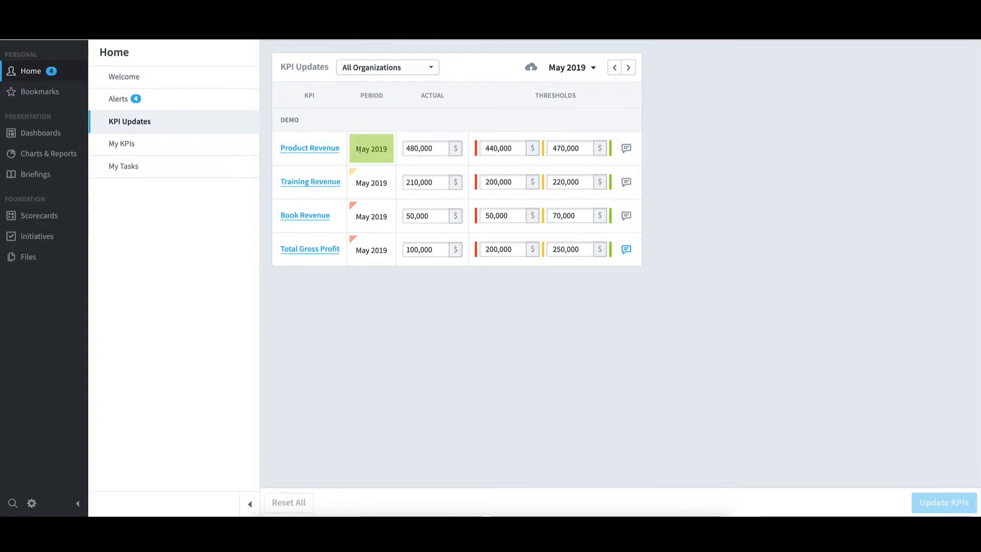
pyautogui.click(366, 150)
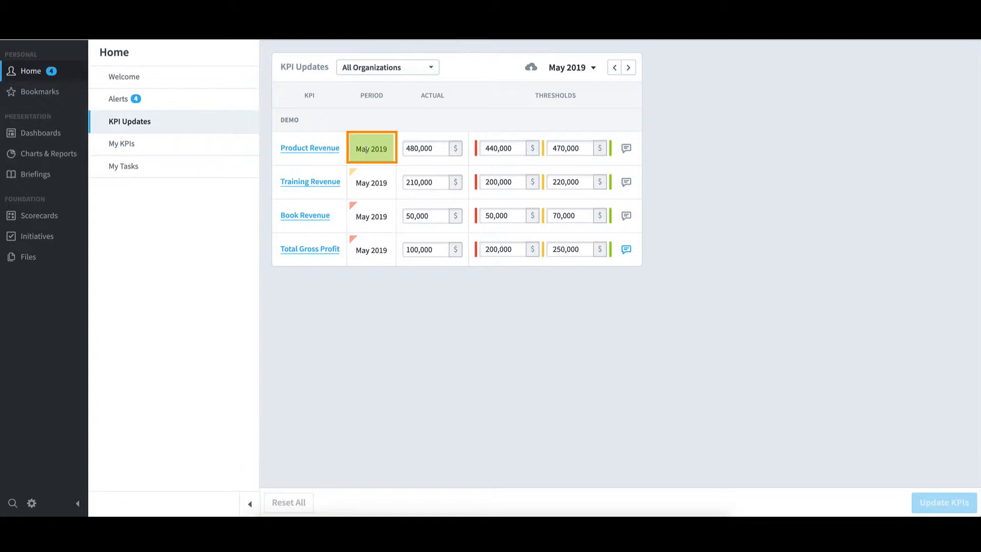
# - From the Welcome screen, view My Tasks, filter the list to the red task, and clear the filter again
pyautogui.click(138, 79)
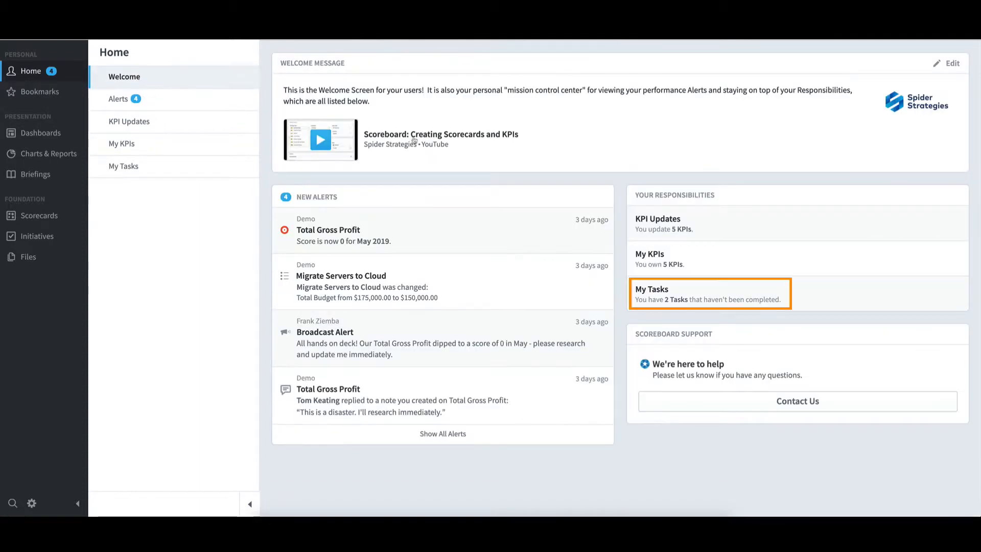
pyautogui.click(688, 294)
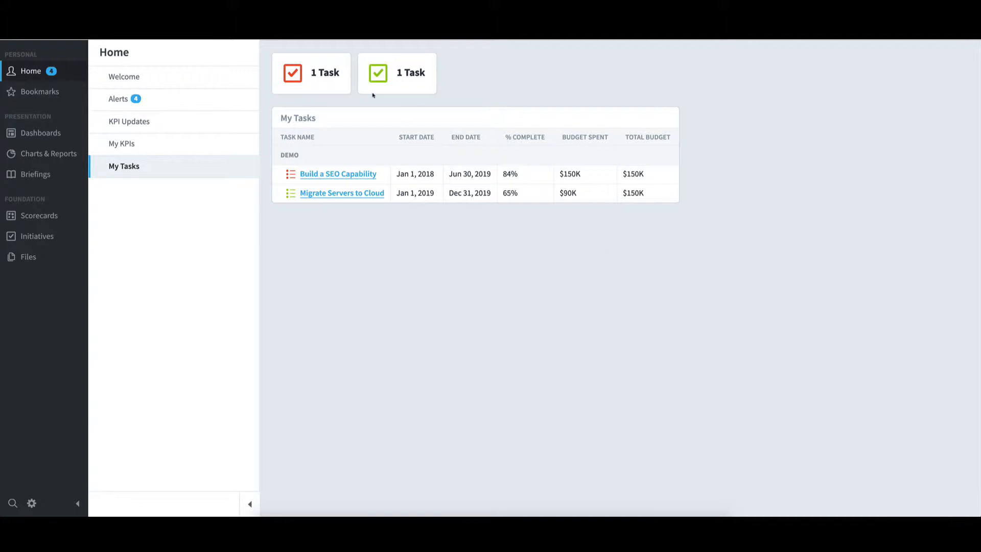
pyautogui.click(326, 80)
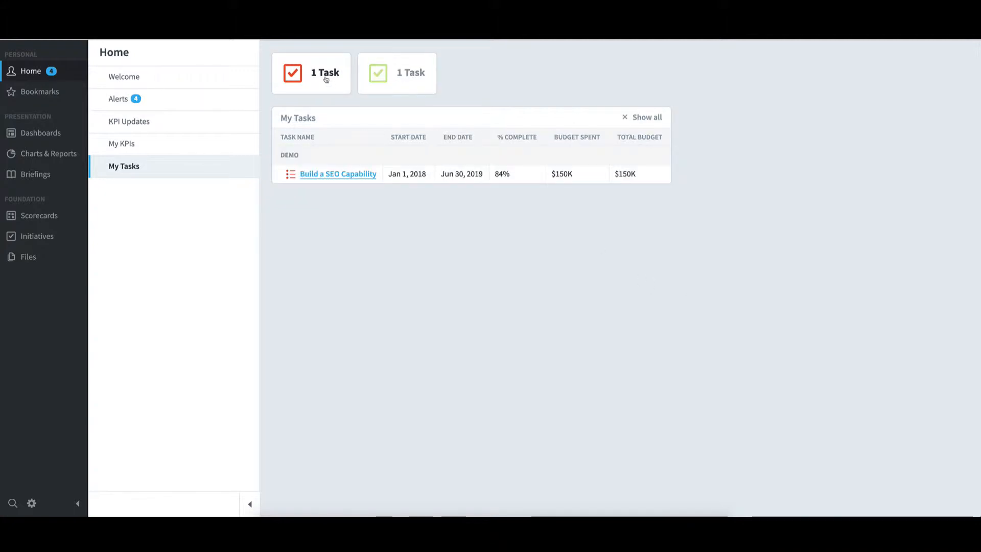
pyautogui.click(325, 79)
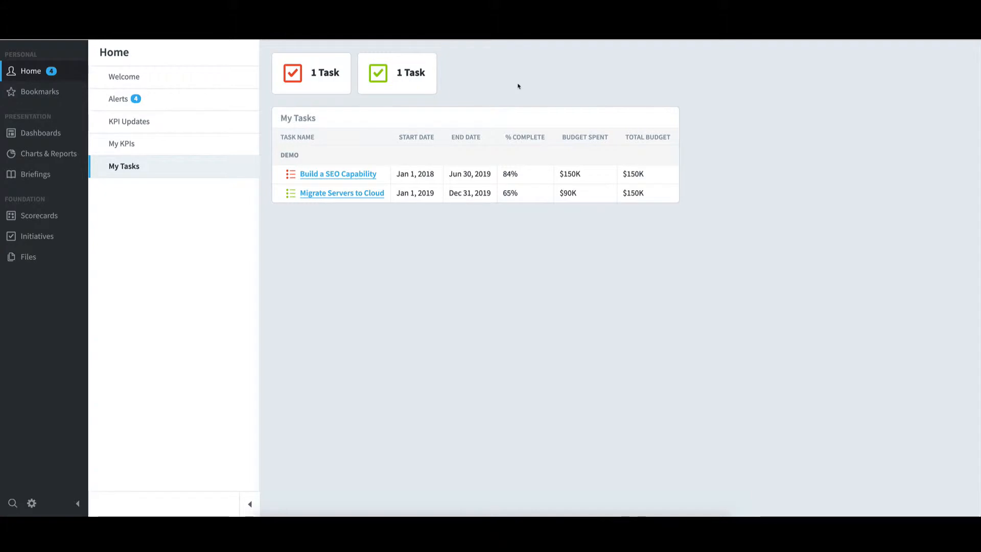
# - Go to Briefings and switch the organization to Mobileworld Inc
pyautogui.click(138, 80)
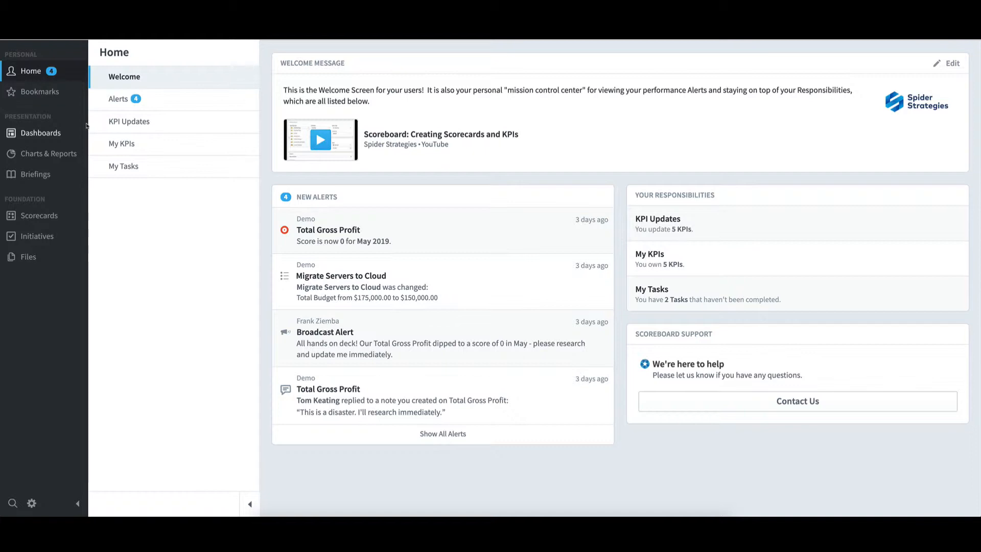
pyautogui.click(47, 175)
pyautogui.click(129, 61)
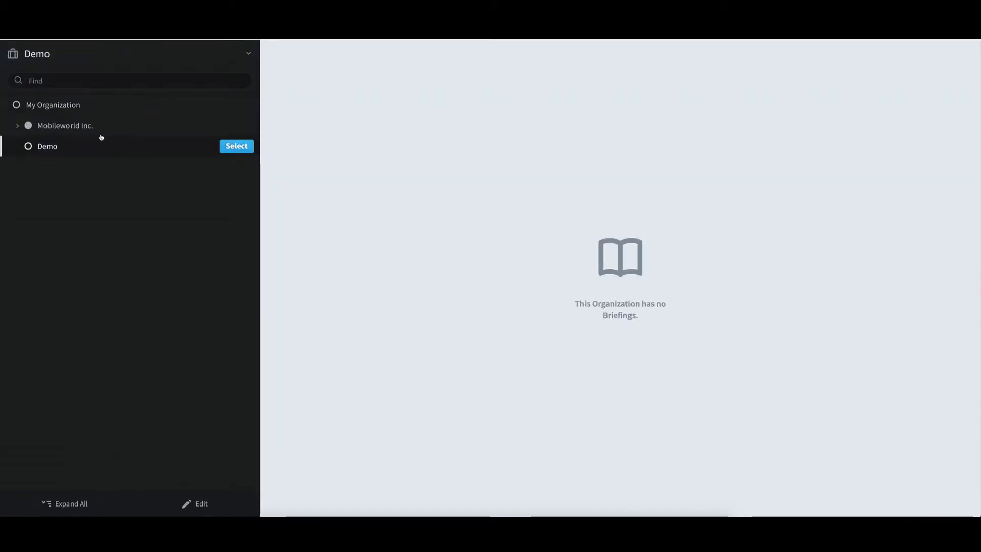
pyautogui.click(97, 127)
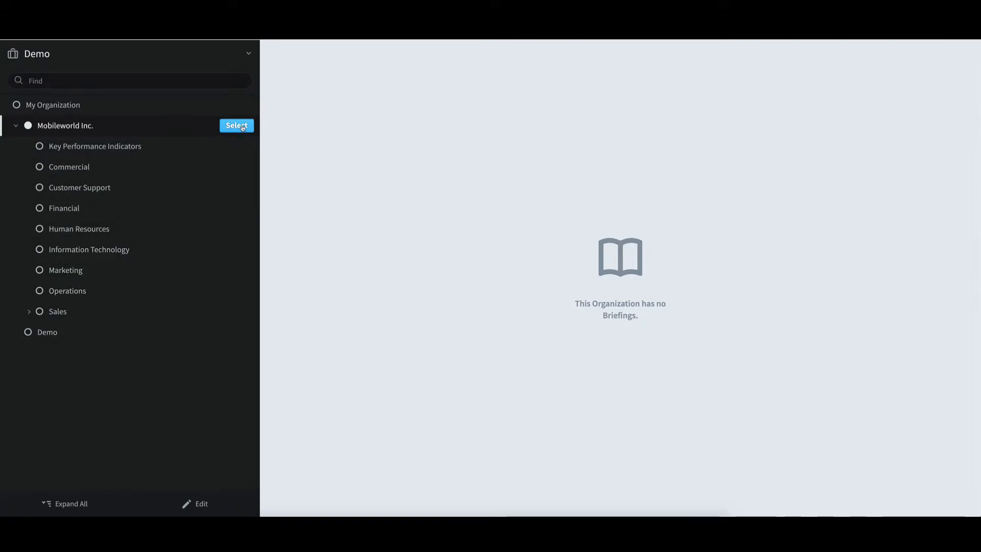
pyautogui.click(237, 125)
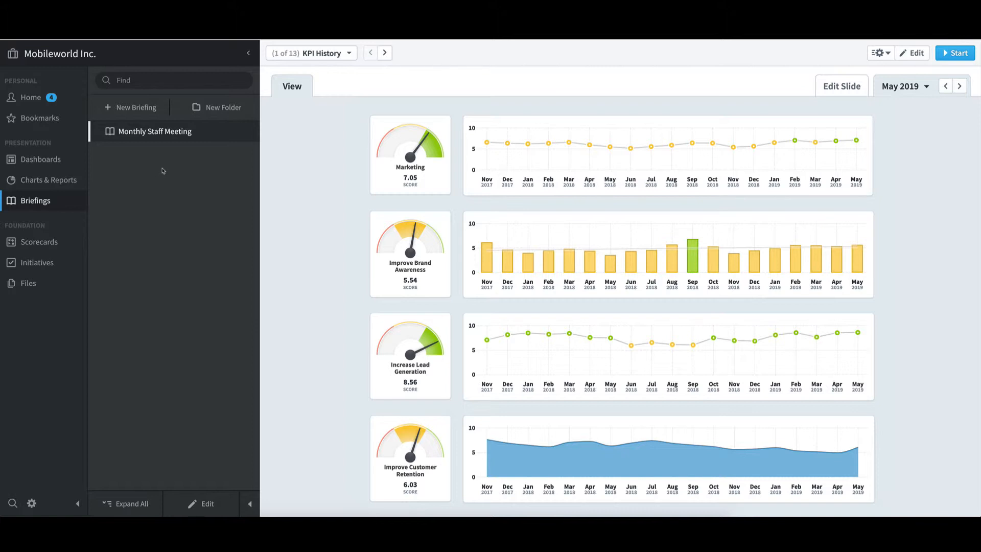
# - Show the Sales Report slide of the Monthly Staff Meeting briefing and examine the Sales, Product Sales and Book Sales Revenue rows
pyautogui.click(350, 53)
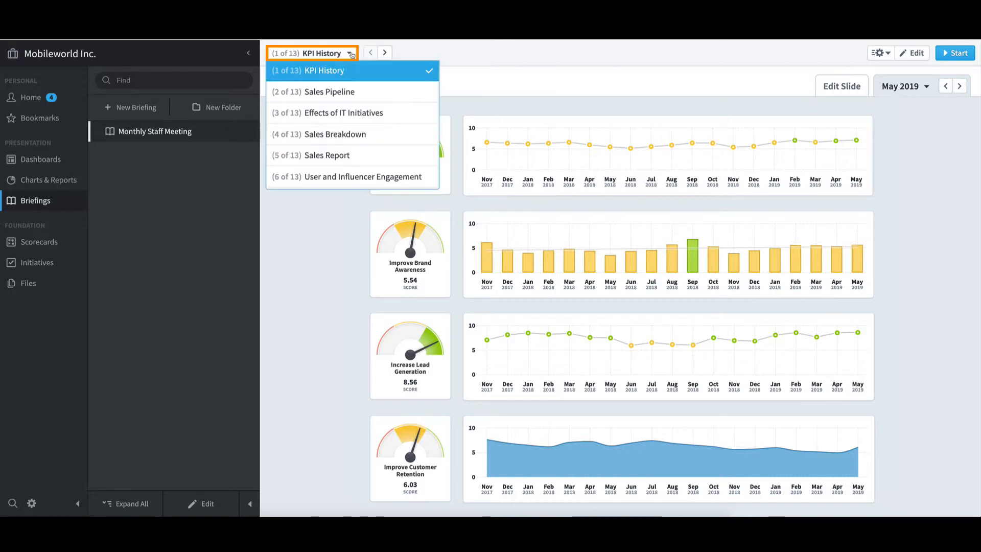
pyautogui.click(368, 156)
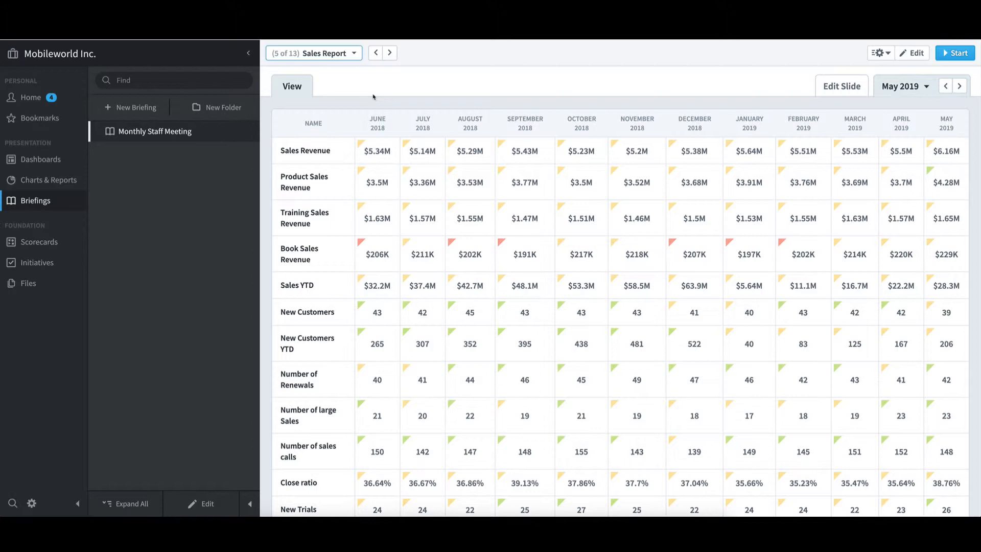
pyautogui.click(322, 153)
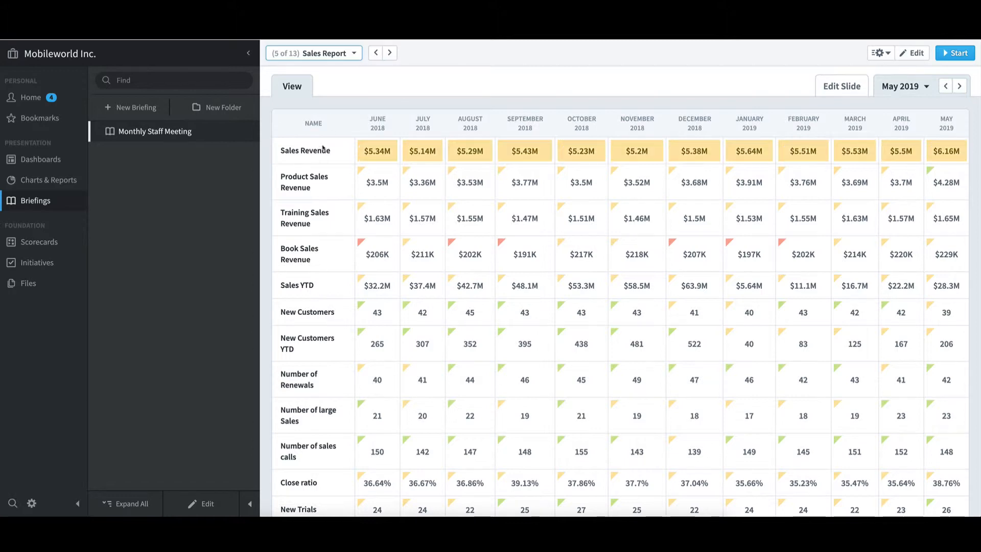
pyautogui.click(378, 181)
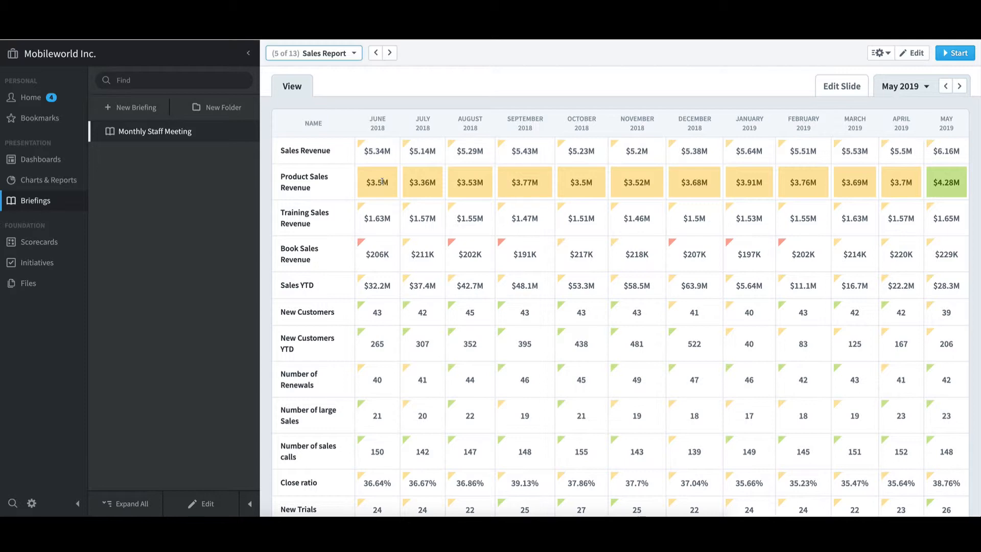
pyautogui.click(336, 249)
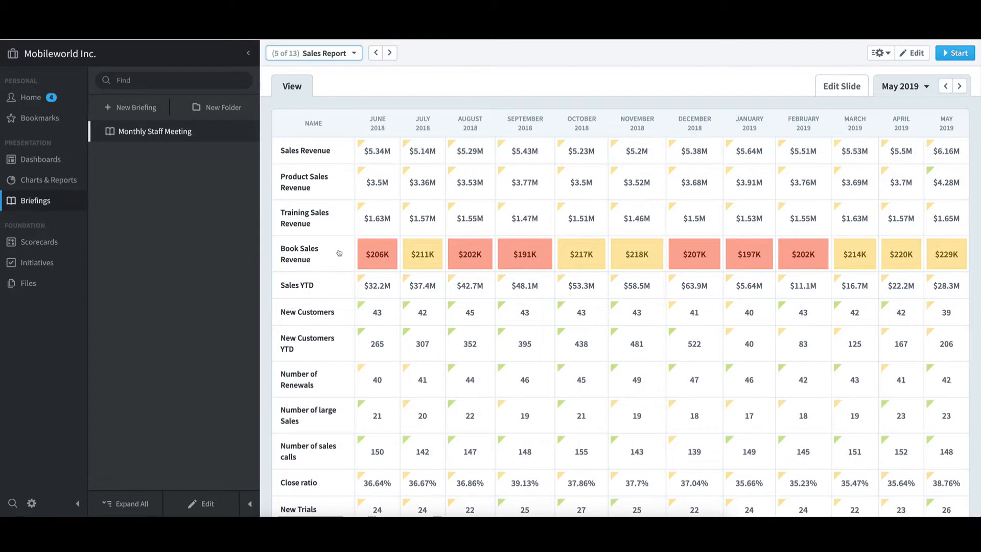
# - Go to the Demo organization's scorecard and expand Examples down to the KPIs under Scoring Types
pyautogui.click(50, 245)
pyautogui.click(50, 245)
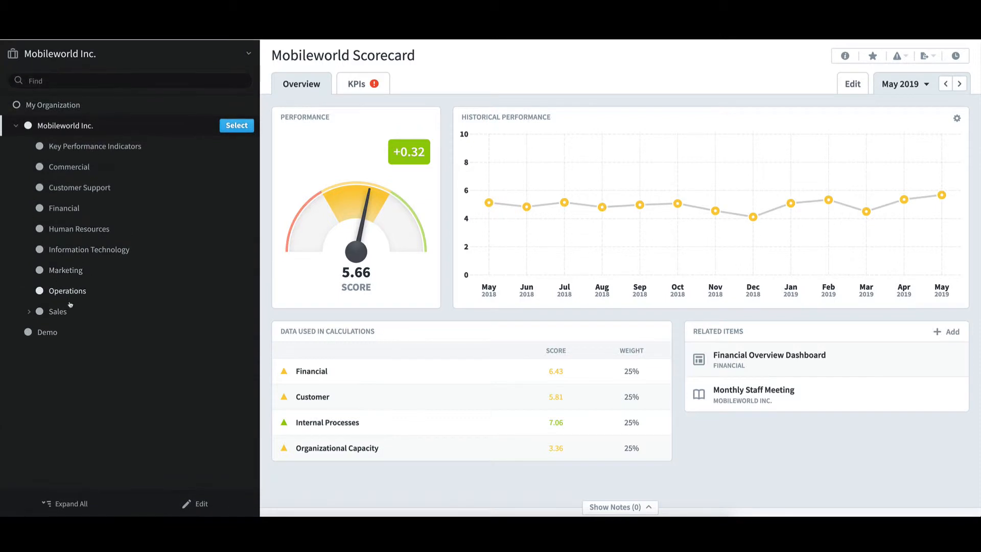
pyautogui.moveTo(59, 332)
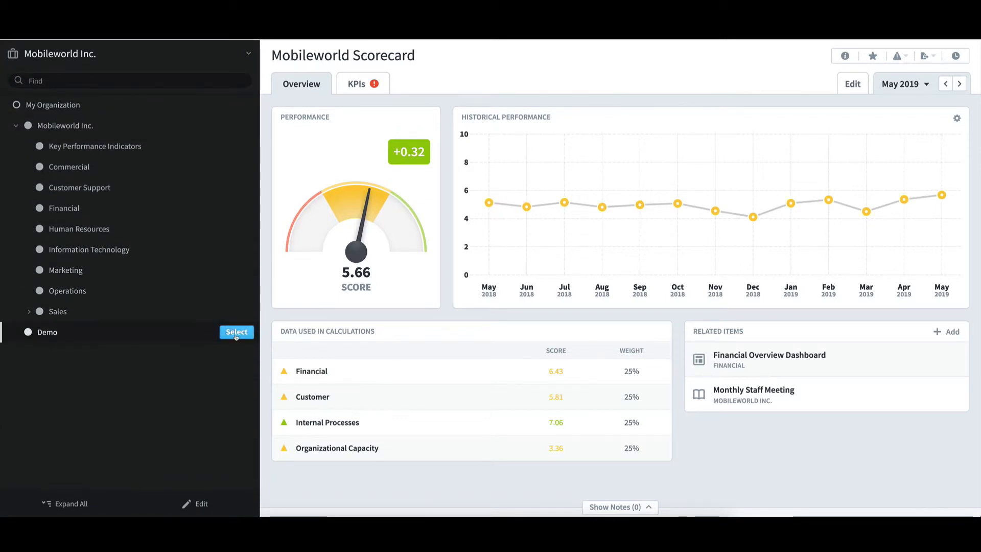
pyautogui.click(236, 332)
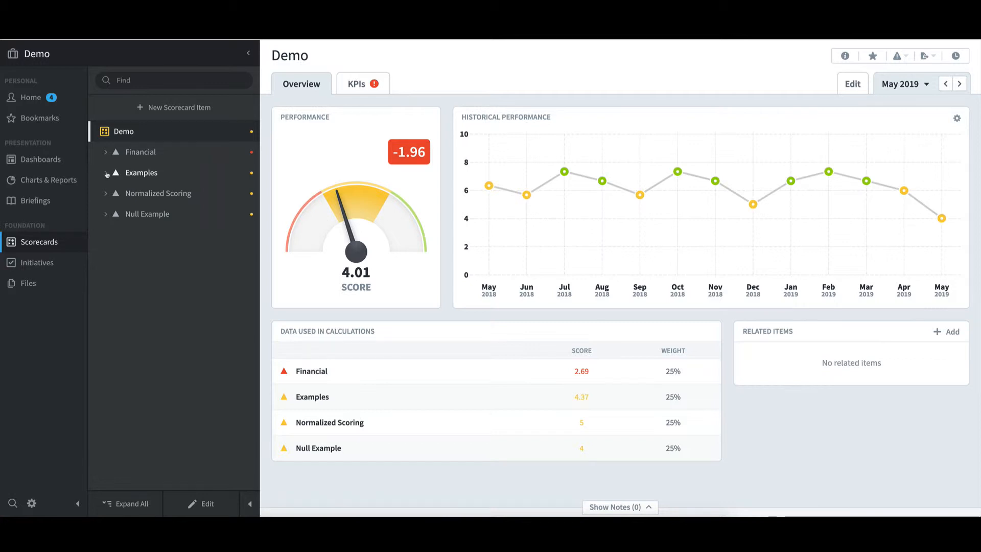
pyautogui.click(106, 174)
pyautogui.click(115, 193)
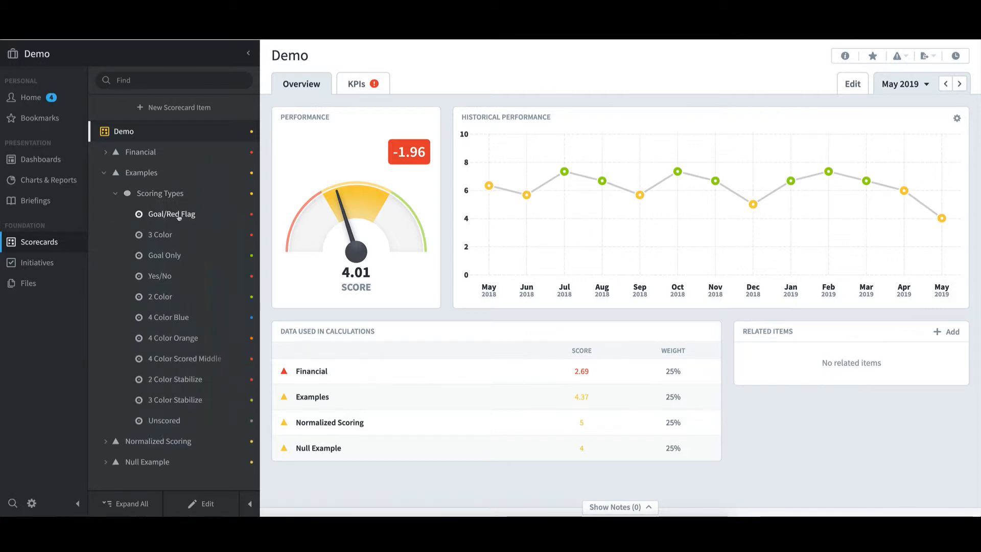
# - Open the Goal/Red Flag KPI's settings, browse the available scoring types without changing the current one, and leave editing
pyautogui.click(179, 215)
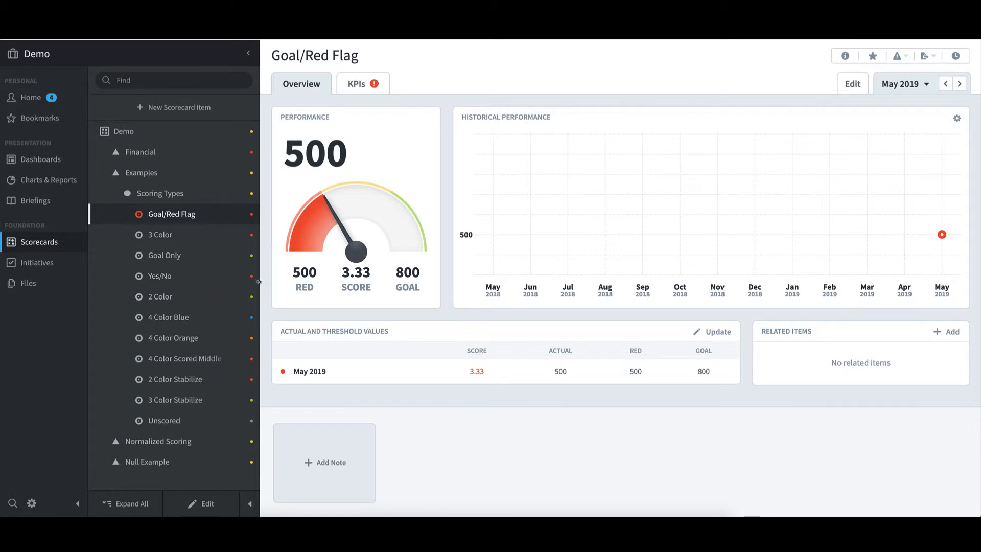
pyautogui.click(207, 504)
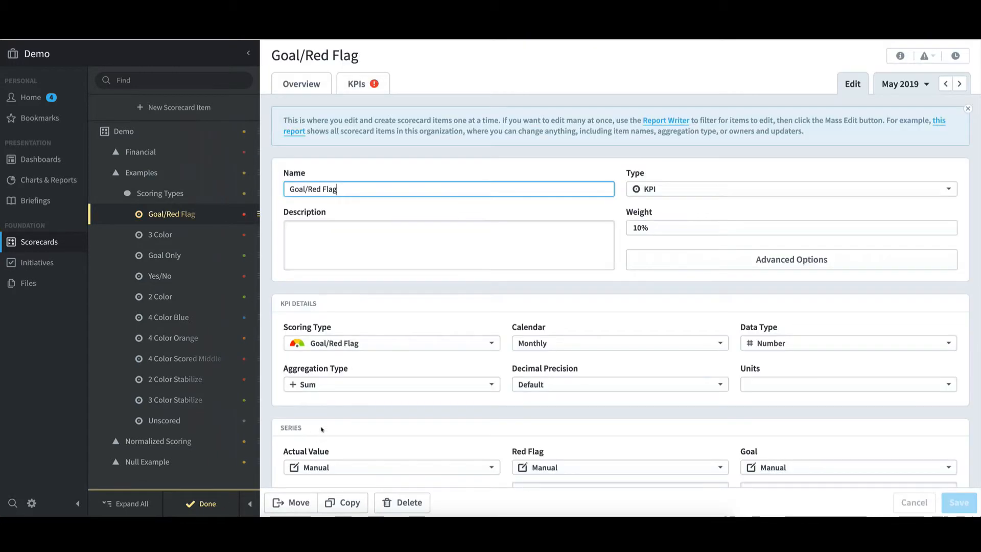
pyautogui.click(490, 346)
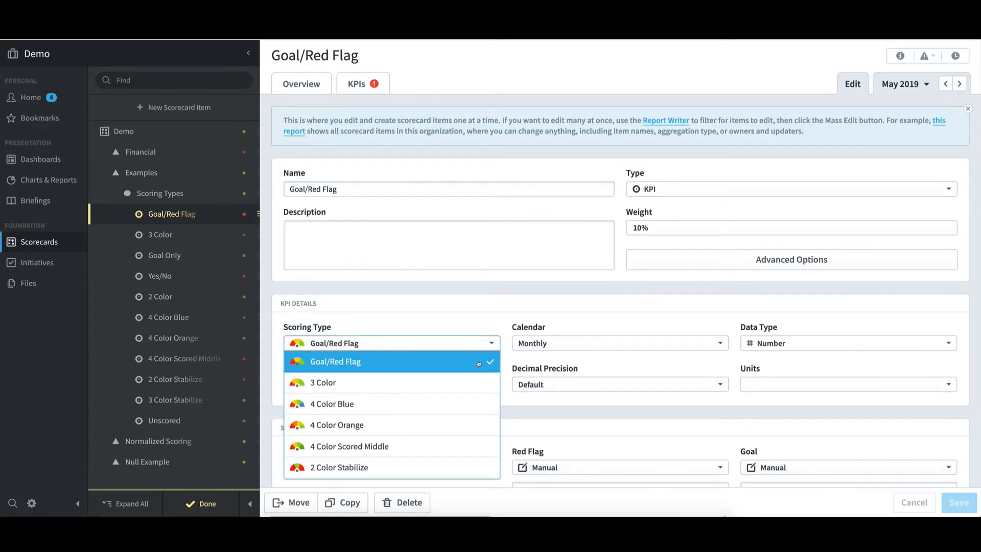
pyautogui.scroll(3, 479, 364)
pyautogui.scroll(-3, 479, 363)
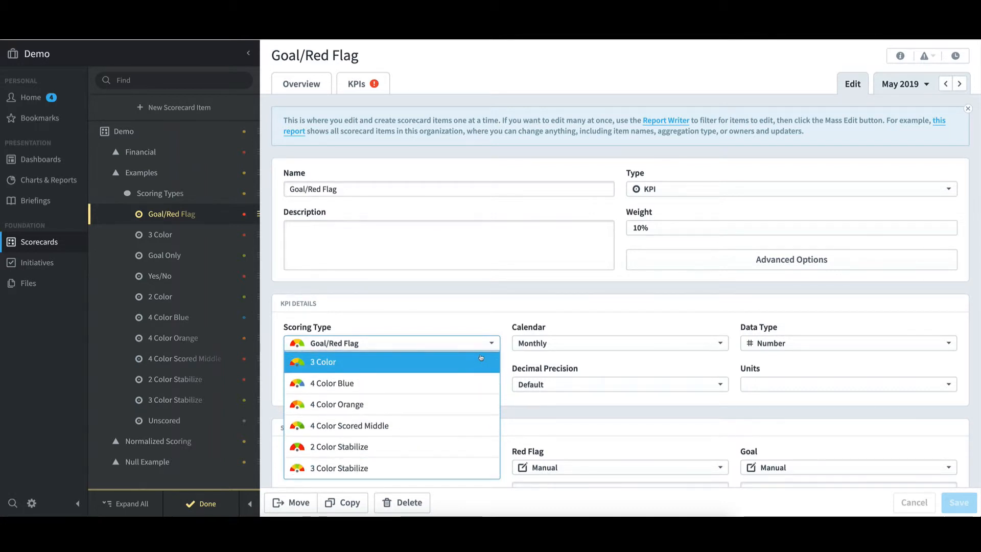
pyautogui.click(470, 333)
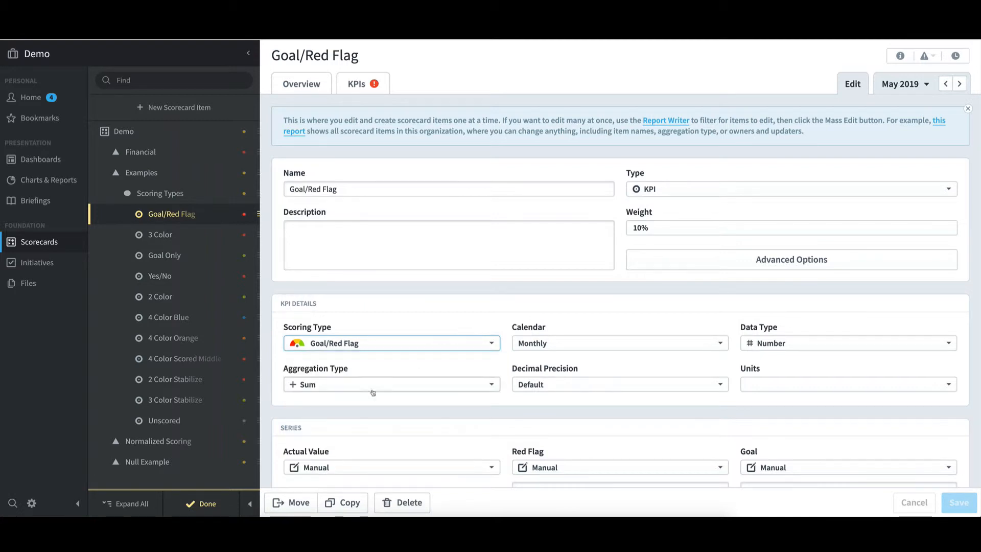
pyautogui.click(210, 504)
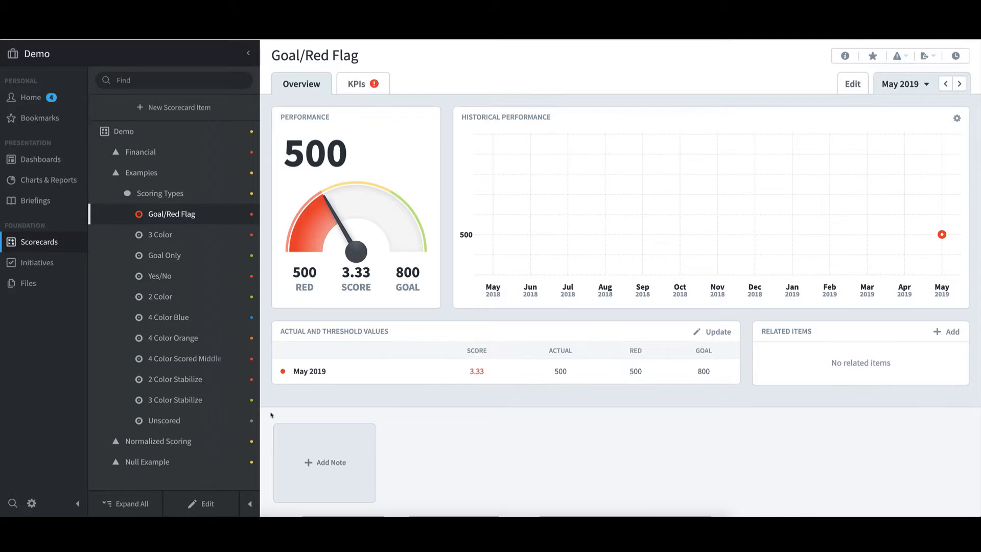
# - Update the Goal/Red Flag KPI's May 2019 actual value to 800 and save it
pyautogui.click(716, 333)
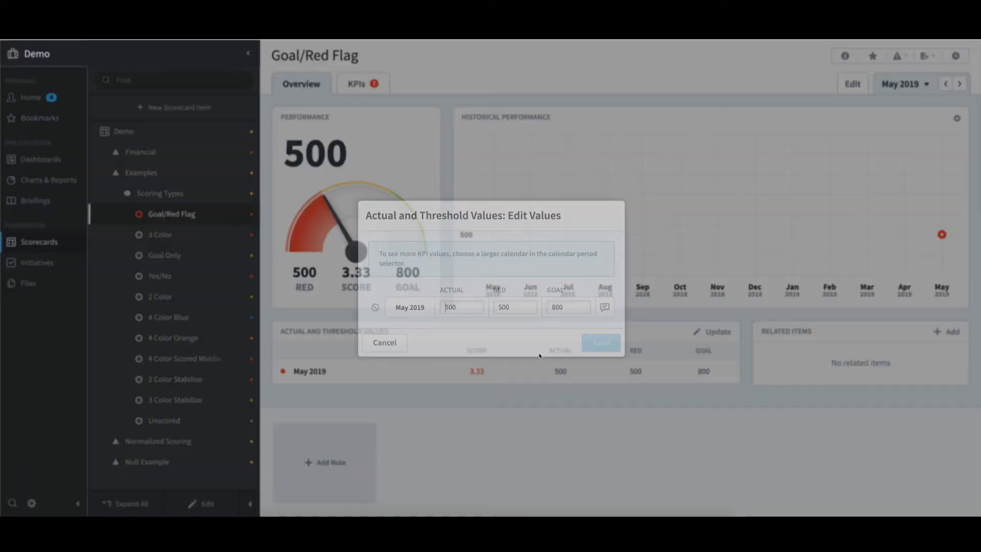
pyautogui.doubleClick(452, 317)
pyautogui.write('800')
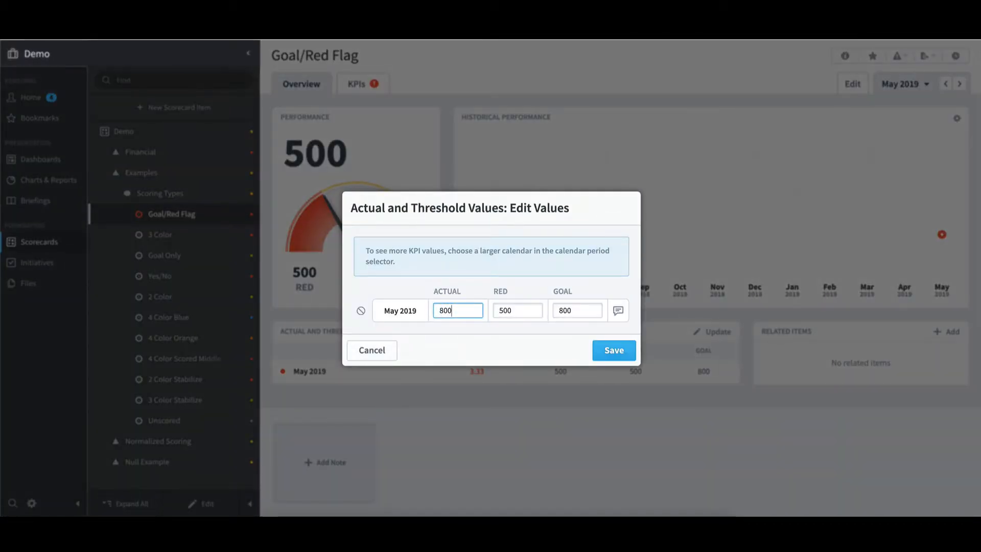
pyautogui.click(603, 342)
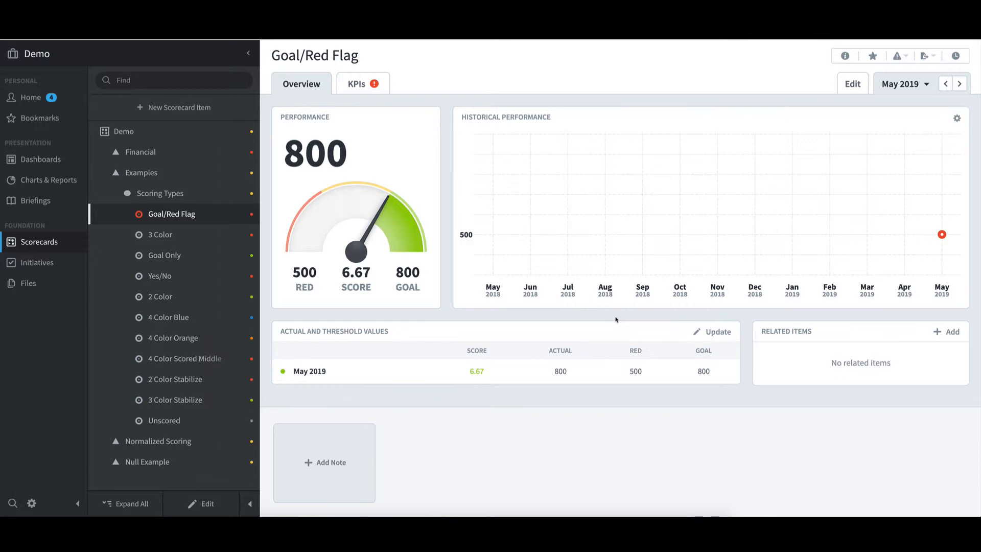
# - Set the Goal/Red Flag KPI's May 2019 actual value to 200 and save it
pyautogui.click(710, 332)
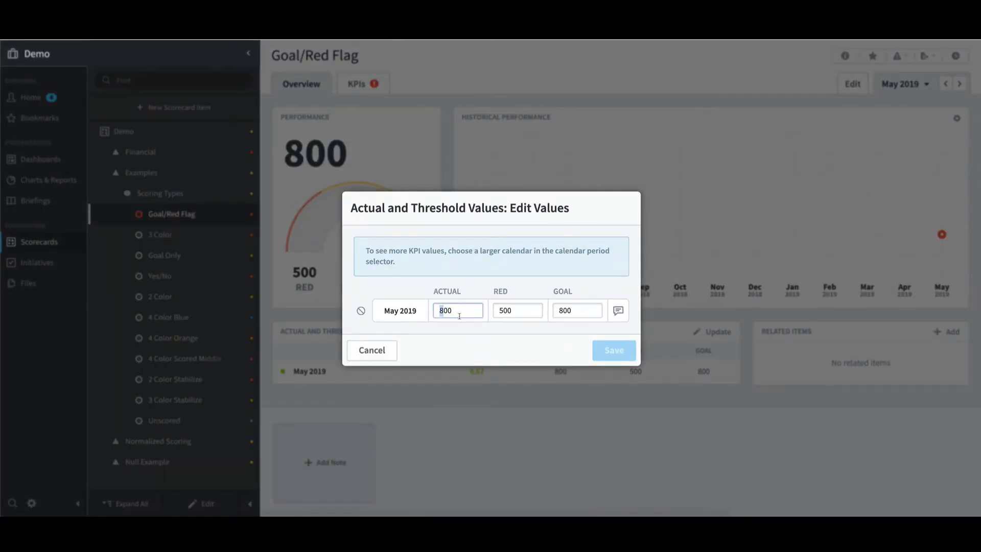
pyautogui.write('2')
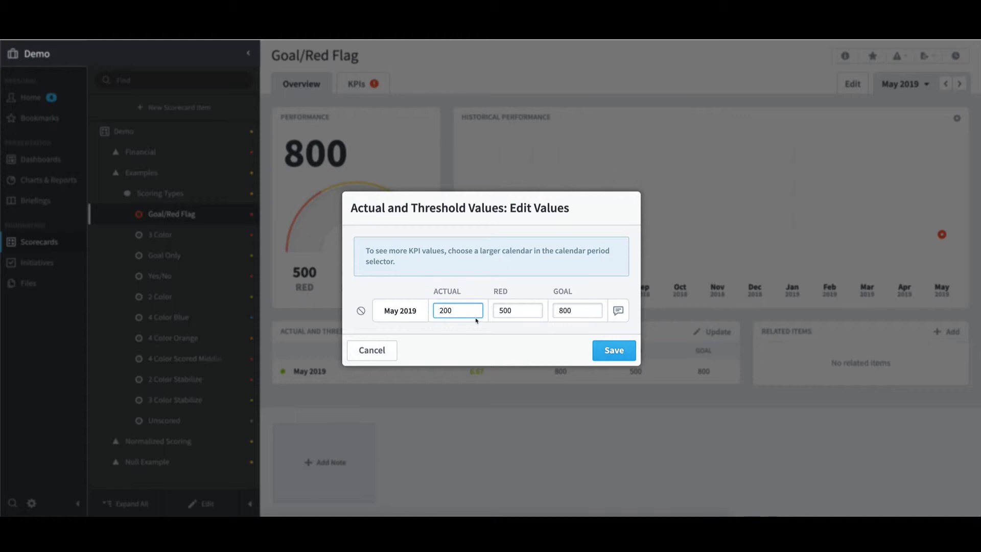
pyautogui.click(605, 351)
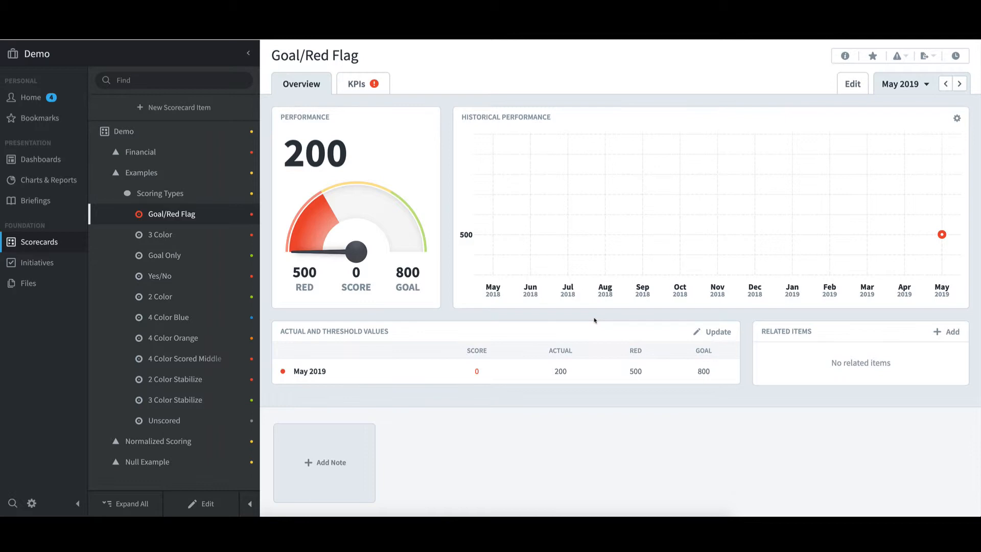
# - Change the Goal/Red Flag KPI's May 2019 actual value to 1,100 and save it
pyautogui.click(717, 331)
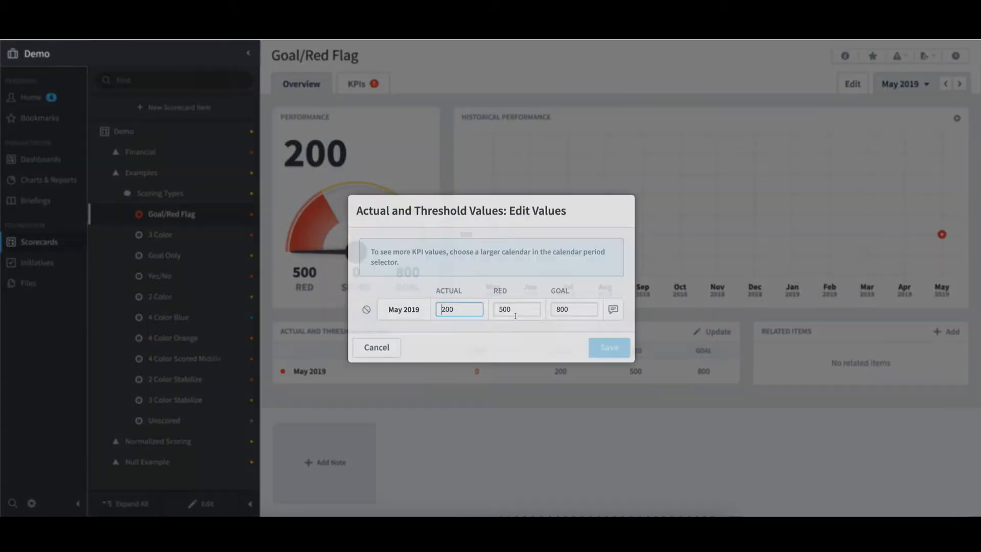
pyautogui.moveTo(440, 310); pyautogui.dragTo(444, 310)
pyautogui.write('11')
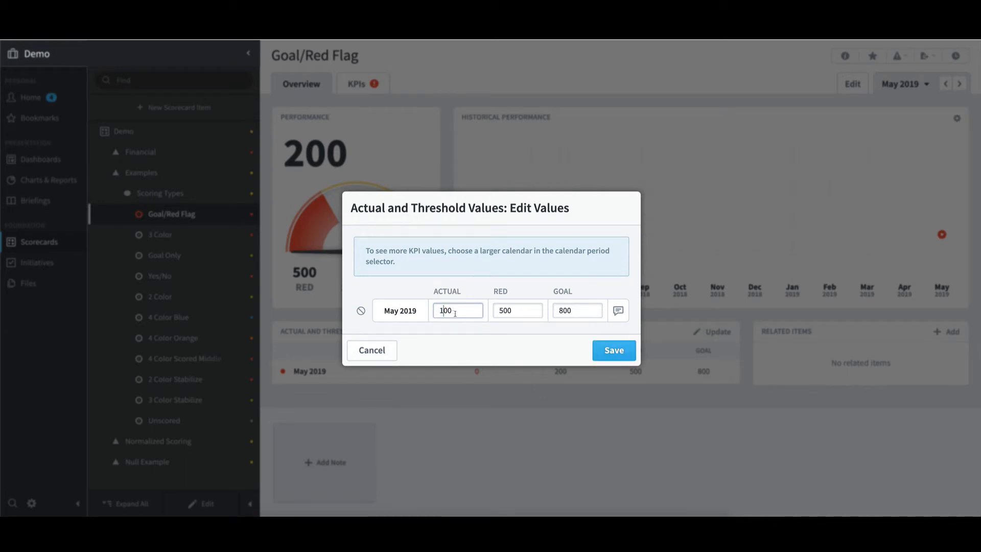
pyautogui.click(614, 350)
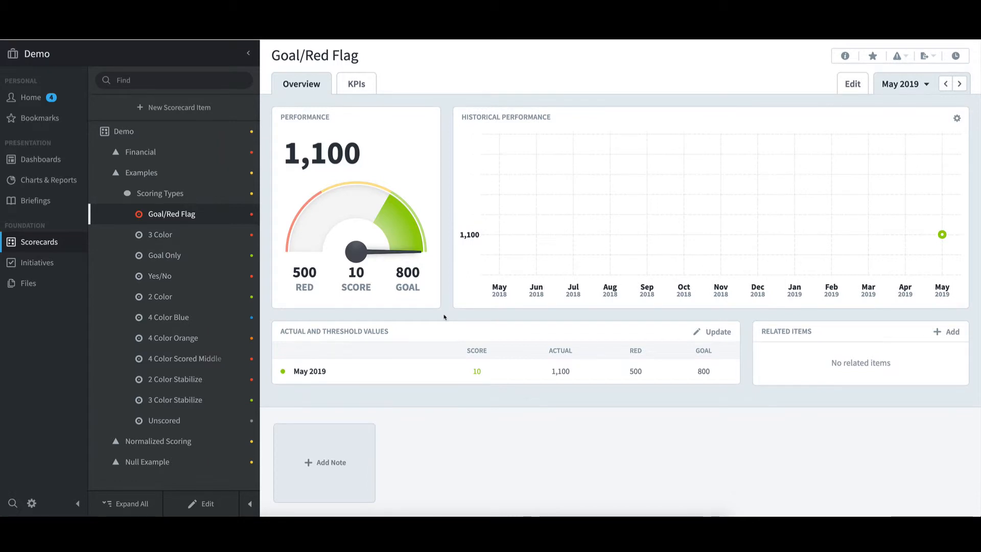
# - Go to the 3 Color KPI and set its May 2019 actual value to 0
pyautogui.click(184, 239)
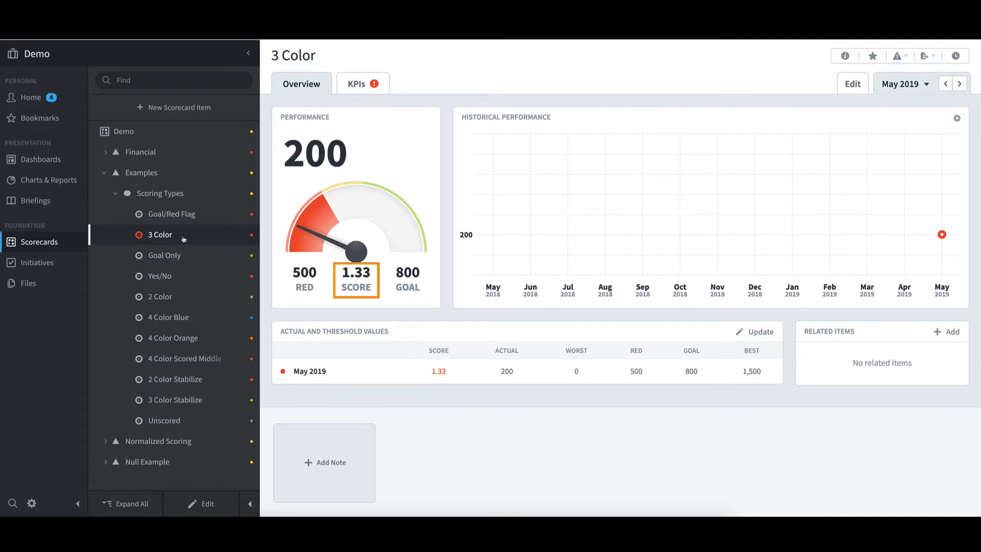
pyautogui.click(751, 332)
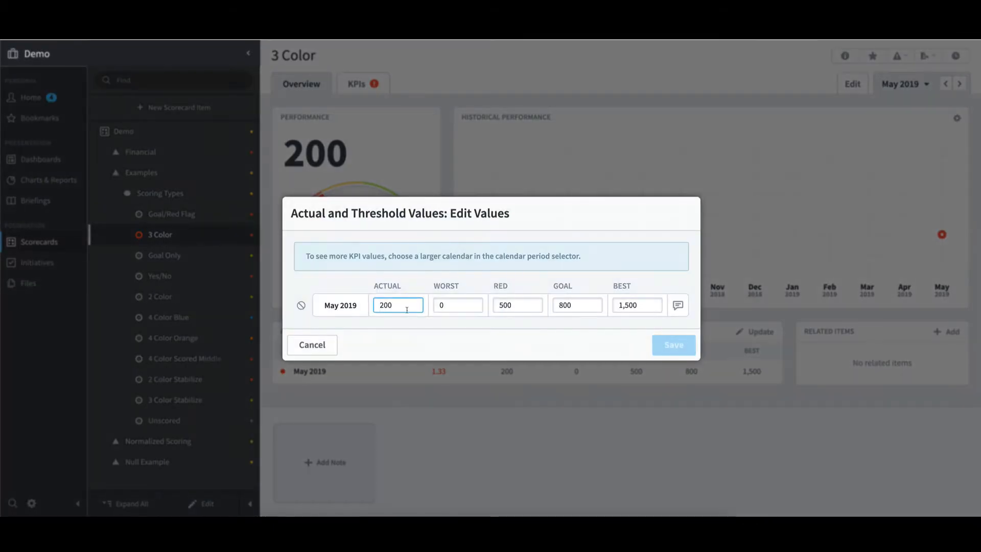
pyautogui.doubleClick(407, 309)
pyautogui.write('0')
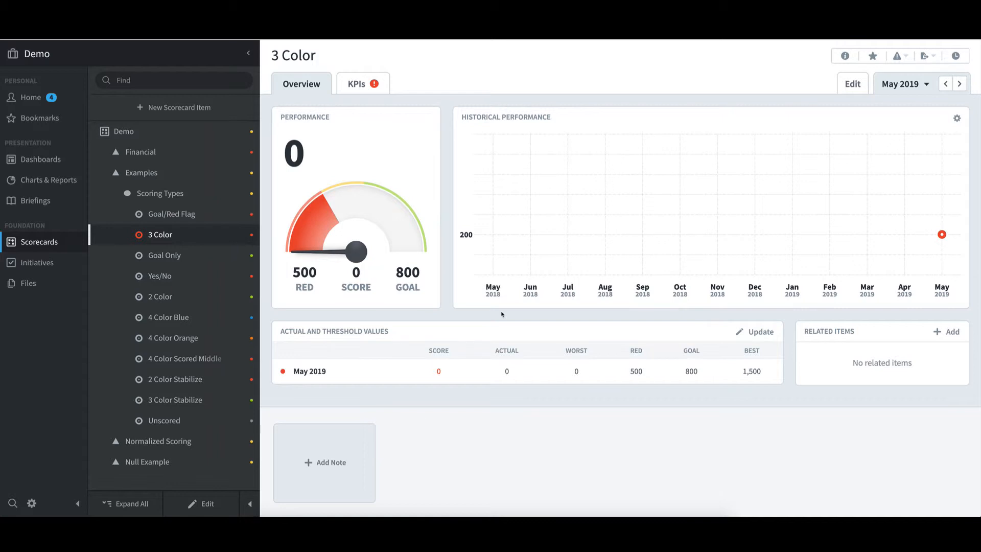
# - Go to the Goal Only KPI, check its "Are Higher Values Better?" setting, and leave editing
pyautogui.click(180, 258)
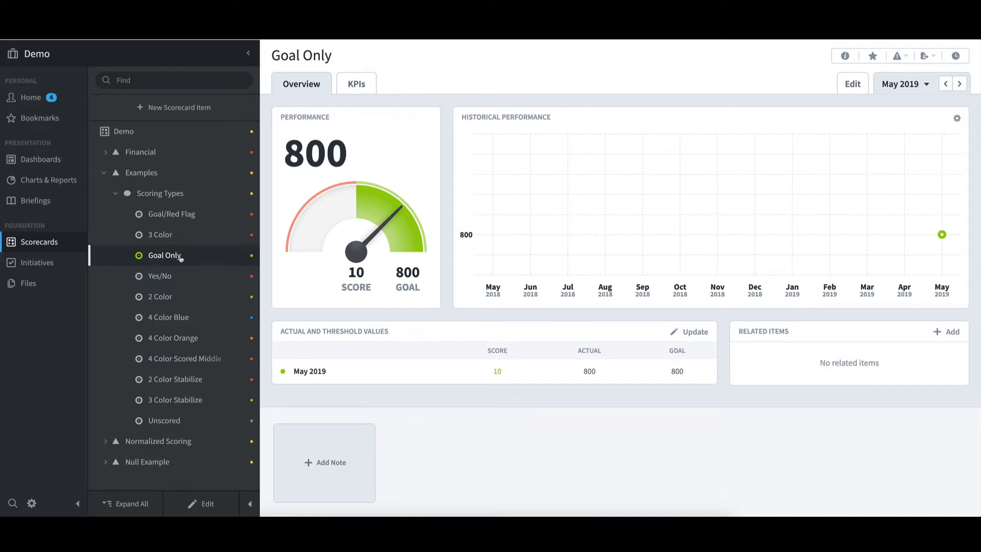
pyautogui.click(213, 508)
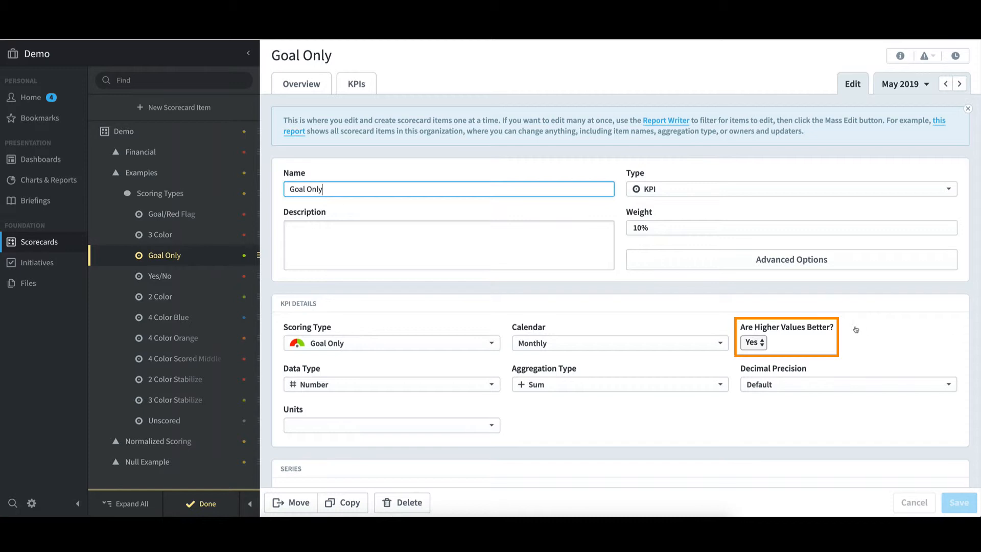
pyautogui.click(206, 504)
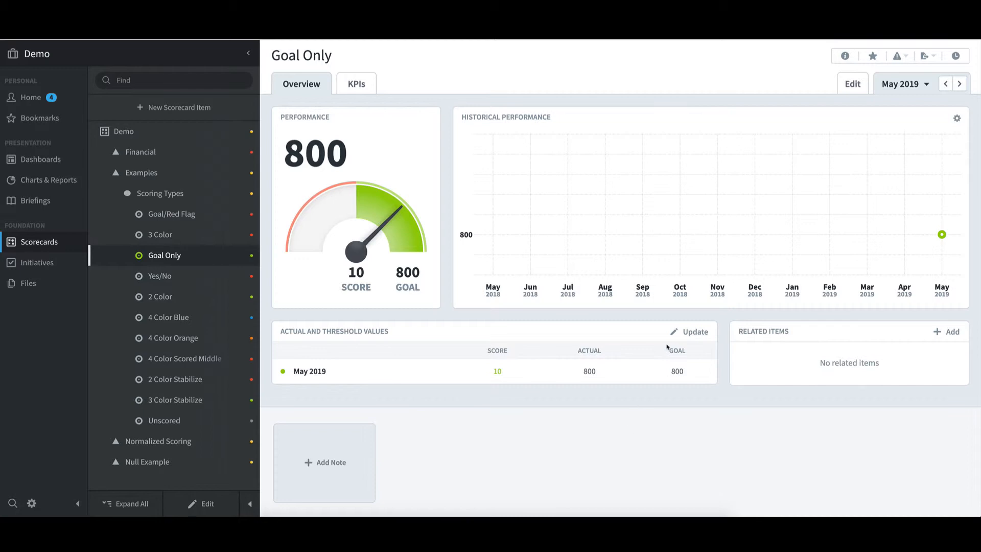
# - Set the Goal Only KPI's May 2019 actual value to 795 and save it
pyautogui.click(704, 336)
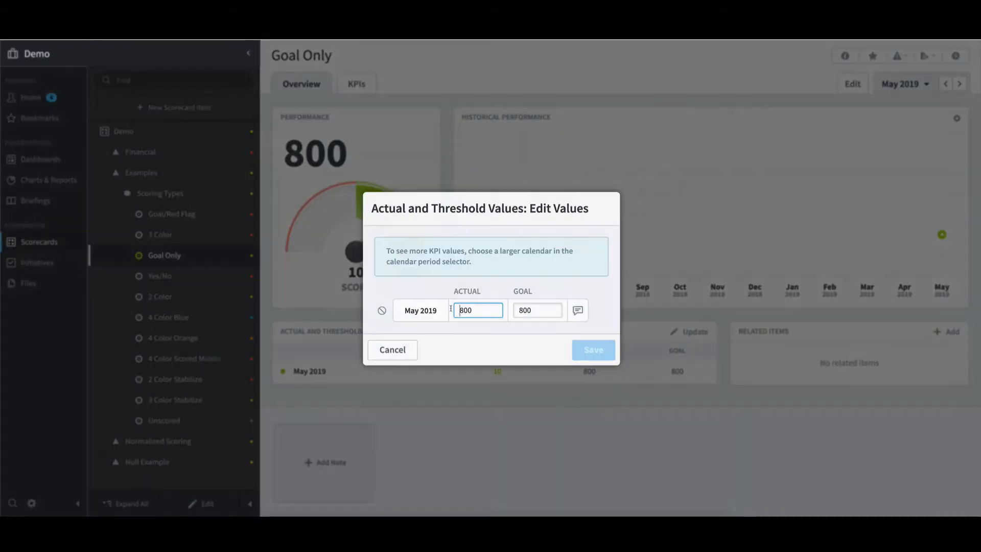
pyautogui.doubleClick(482, 312)
pyautogui.write('795')
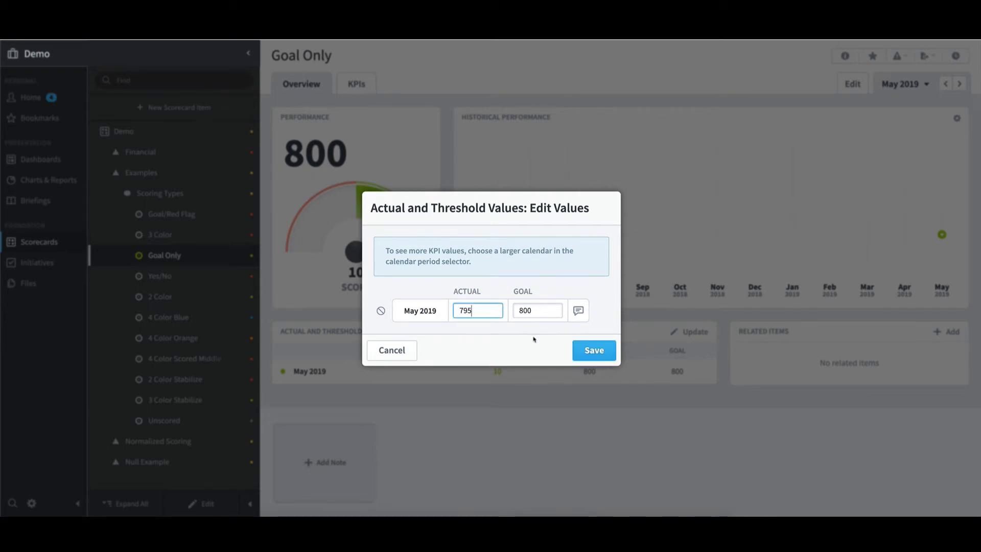
pyautogui.click(594, 350)
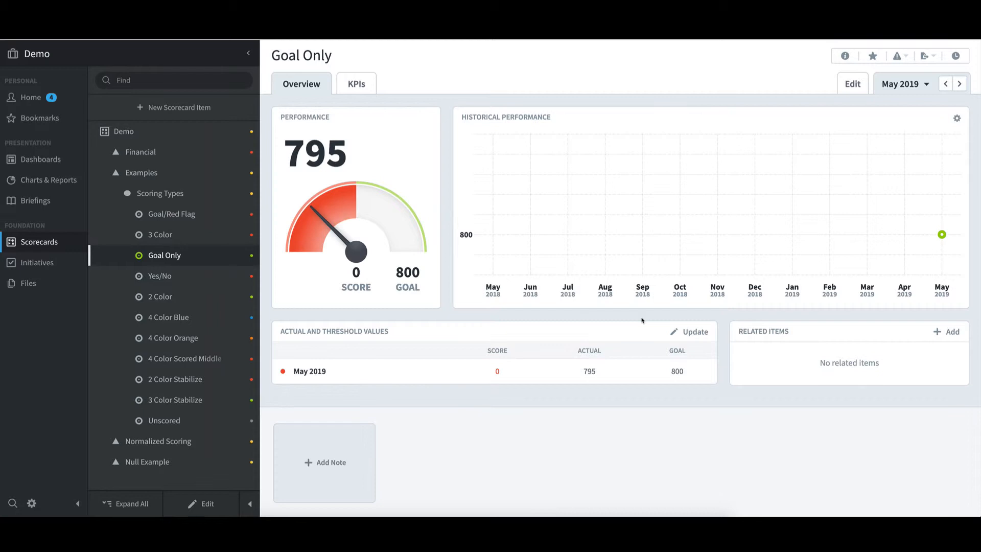
# - Go to the Yes/No KPI, check its "Is Yes Good?" setting, and leave editing
pyautogui.click(176, 278)
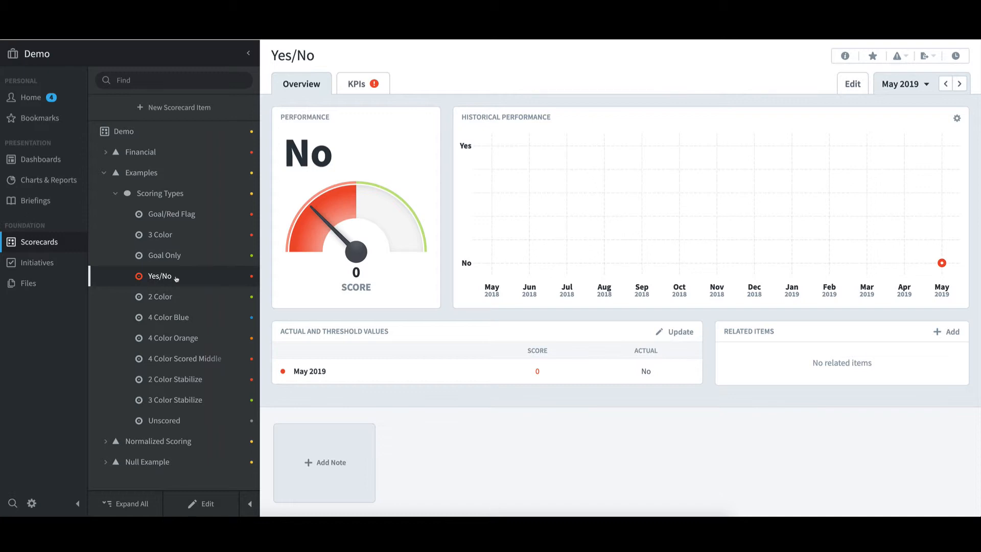
pyautogui.click(208, 504)
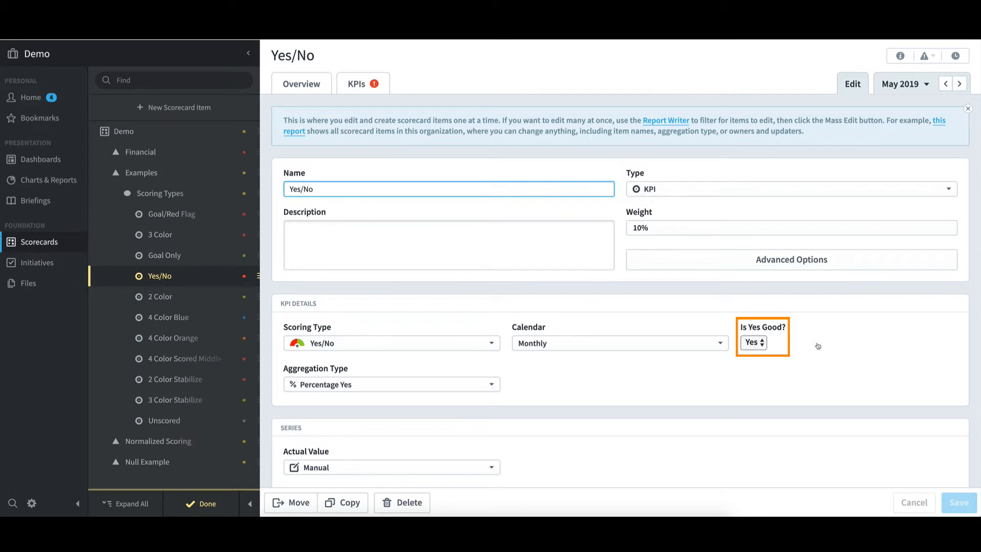
pyautogui.click(215, 506)
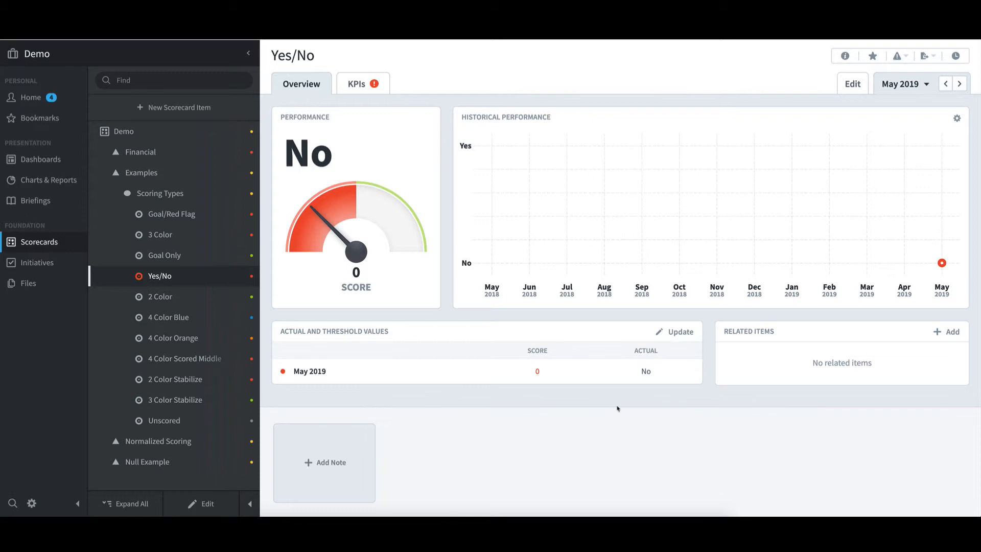
# - Set the Yes/No KPI's May 2019 actual value to Yes and save it
pyautogui.click(679, 332)
pyautogui.click(496, 310)
pyautogui.click(472, 349)
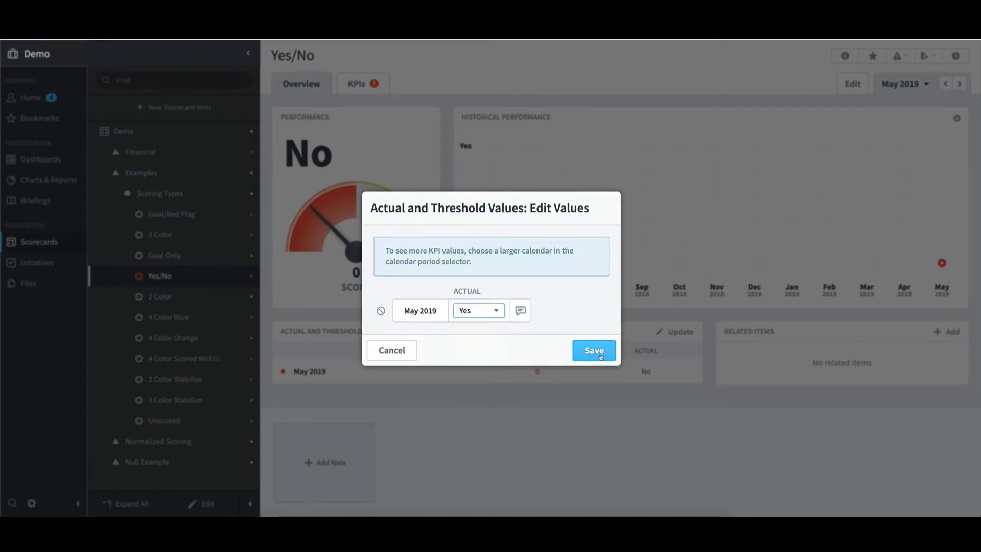
pyautogui.click(594, 350)
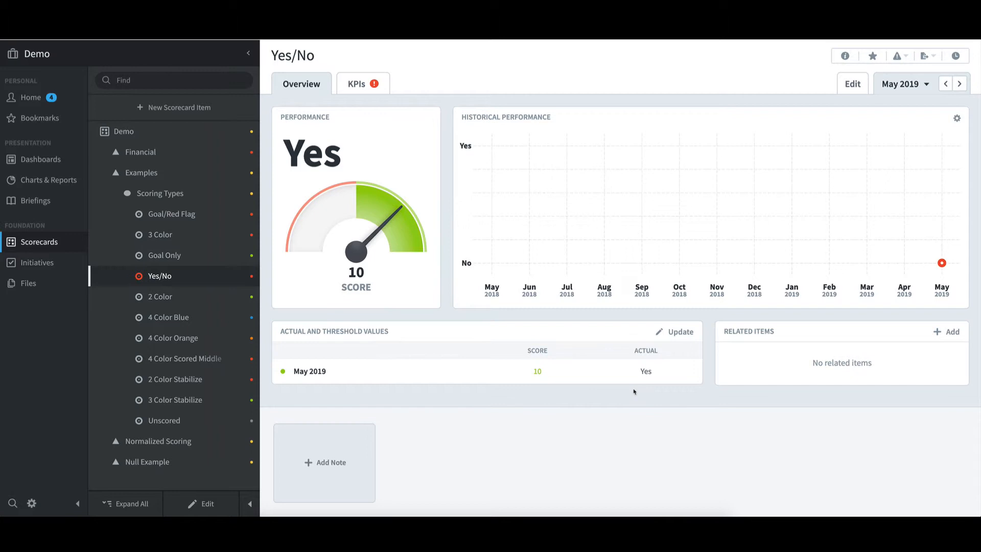
# - Examine the gauges and thresholds of the 2 Color, 4 Color Blue, 4 Color Orange, 4 Color Scored Middle, 2 Color Stabilize and 3 Color Stabilize KPIs
pyautogui.click(169, 297)
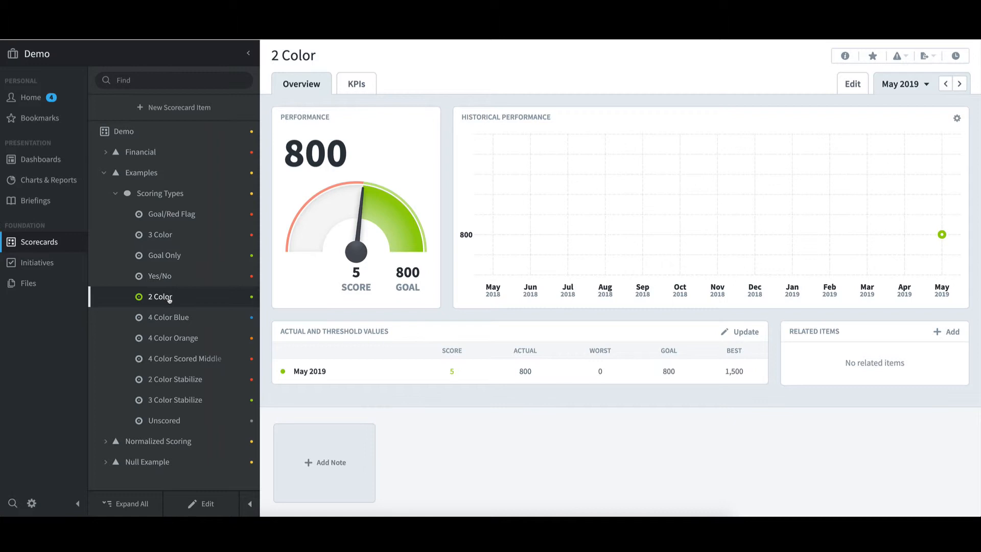
pyautogui.click(179, 320)
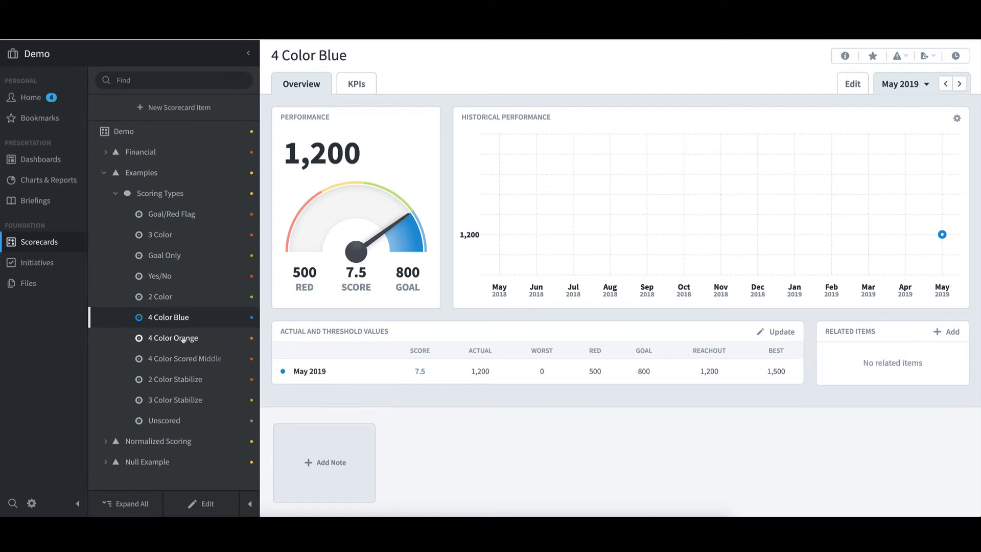
pyautogui.click(185, 339)
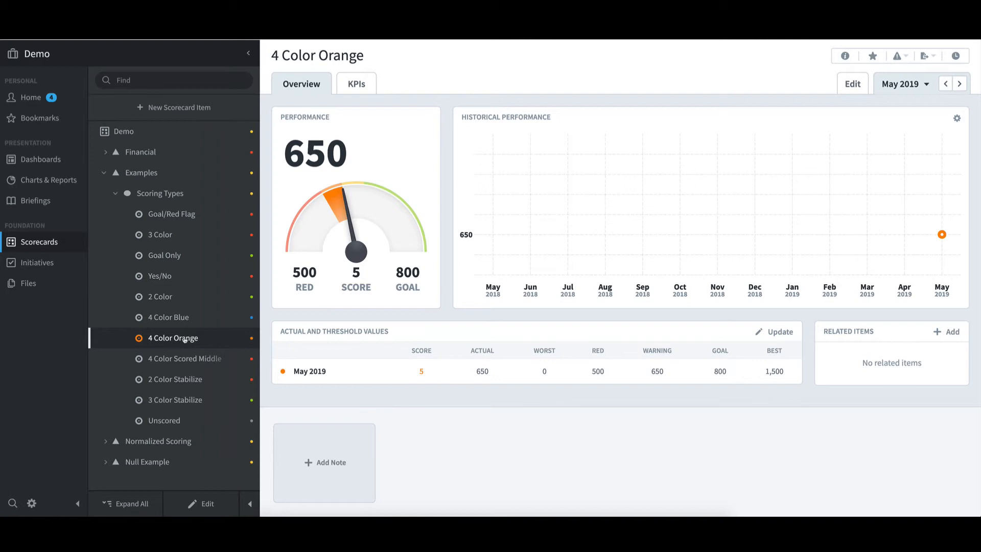
pyautogui.click(197, 357)
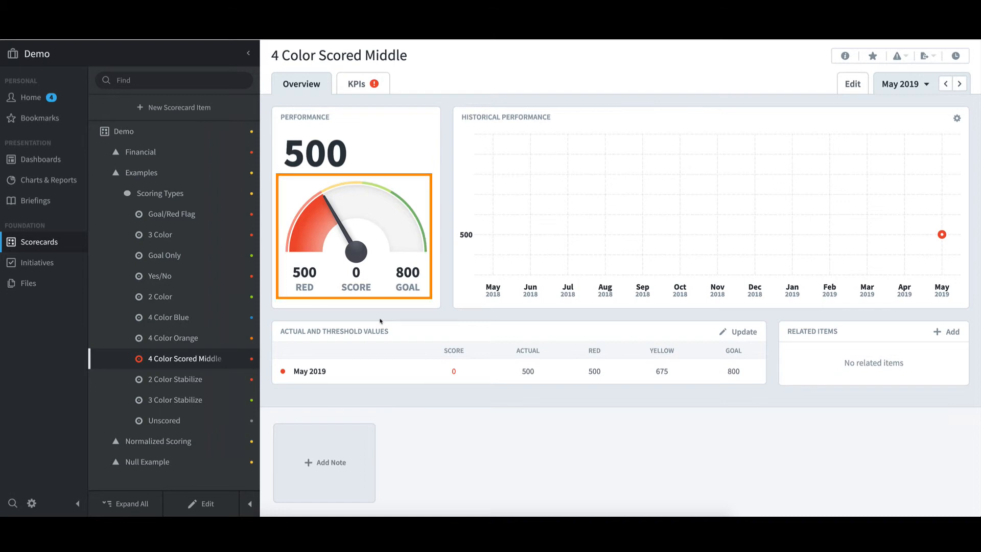
pyautogui.click(192, 379)
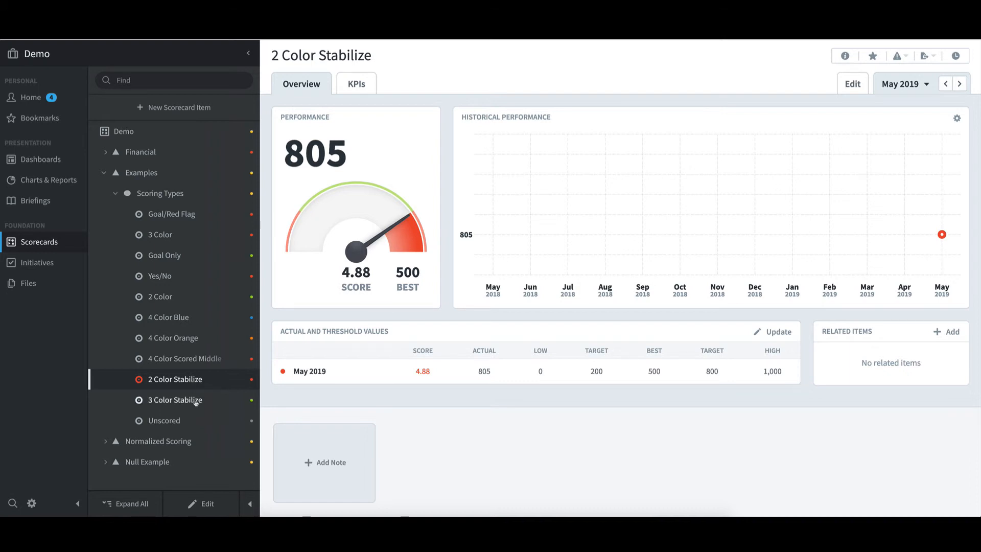
pyautogui.click(196, 401)
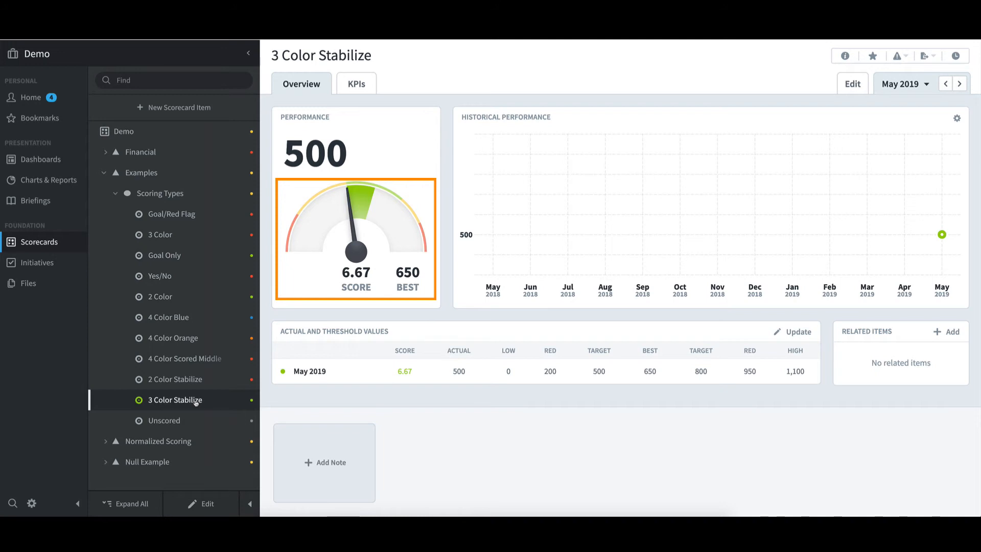
# - View the Unscored KPI, collapse the Scoring Types group, and examine the Normalized Scoring item's overview
pyautogui.click(177, 421)
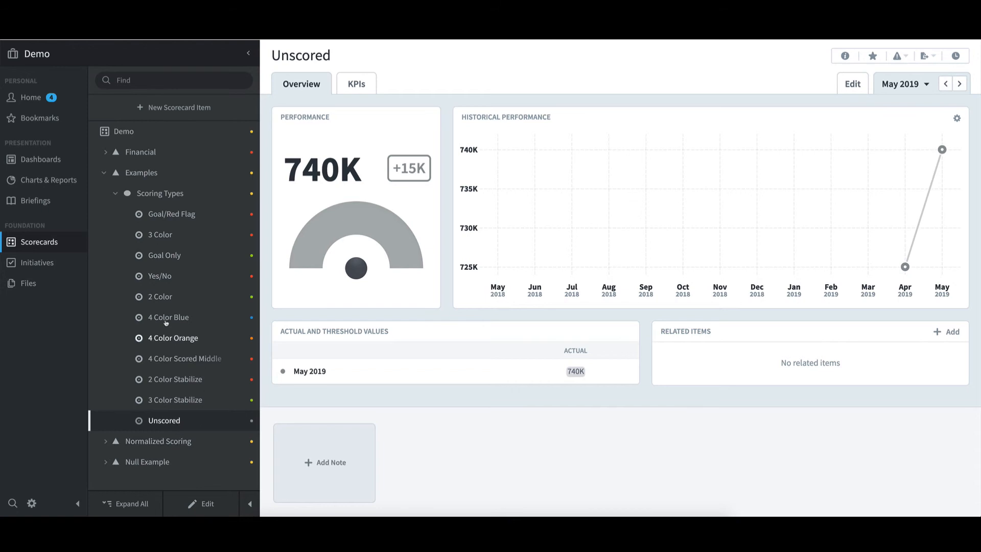
pyautogui.click(116, 194)
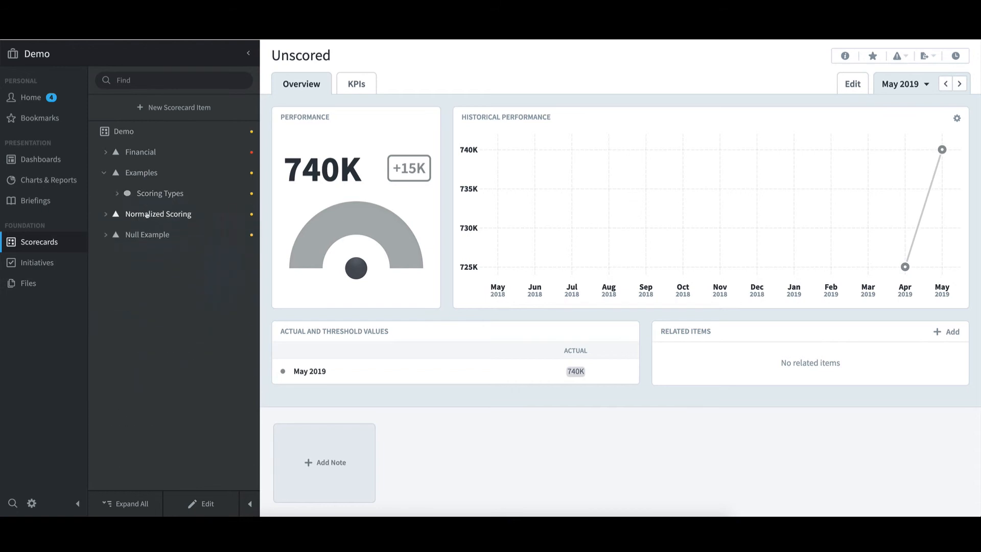
pyautogui.click(147, 215)
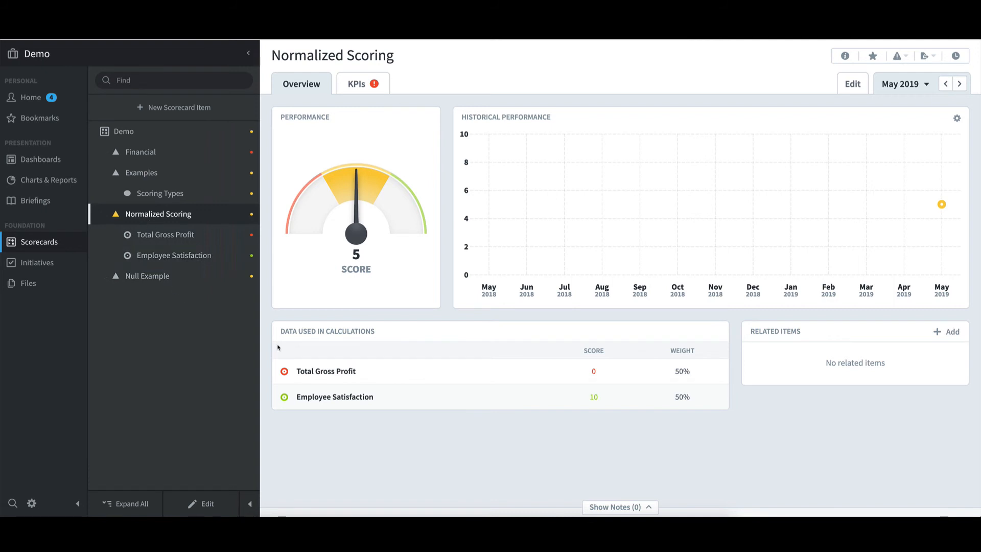
# - Set the Total Gross Profit KPI's weight to 3 under Normalized Scoring, save it, and return to the parent's overview outside editing
pyautogui.click(193, 234)
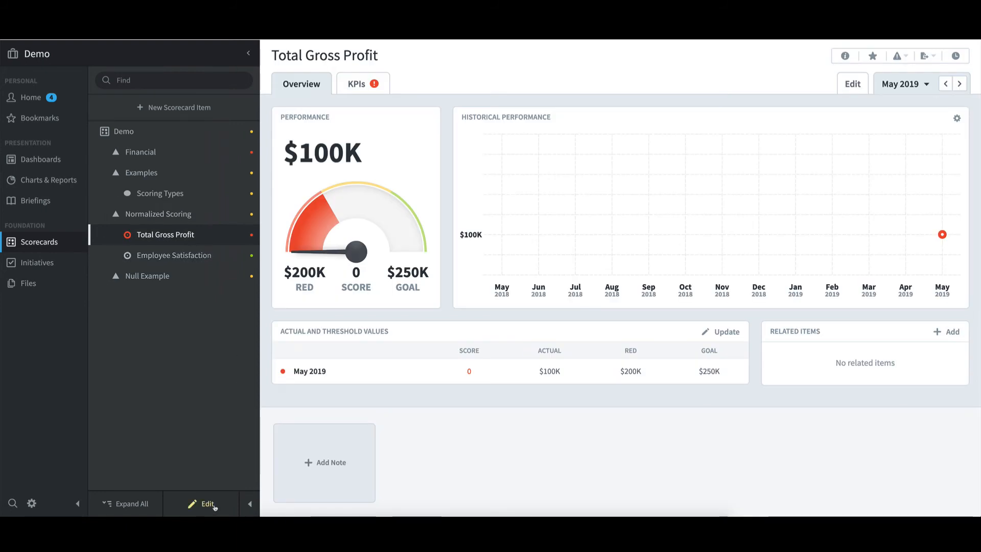
pyautogui.click(214, 505)
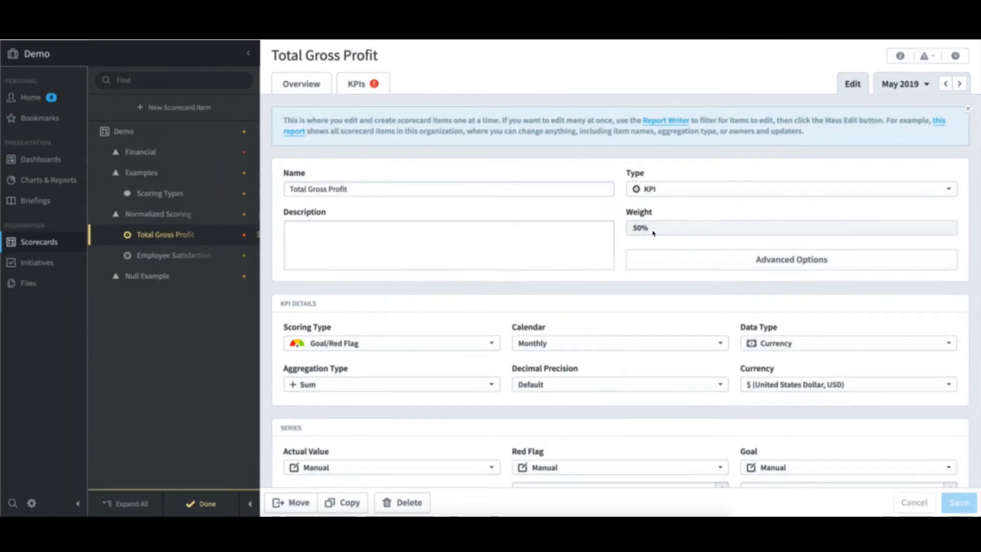
pyautogui.click(653, 233)
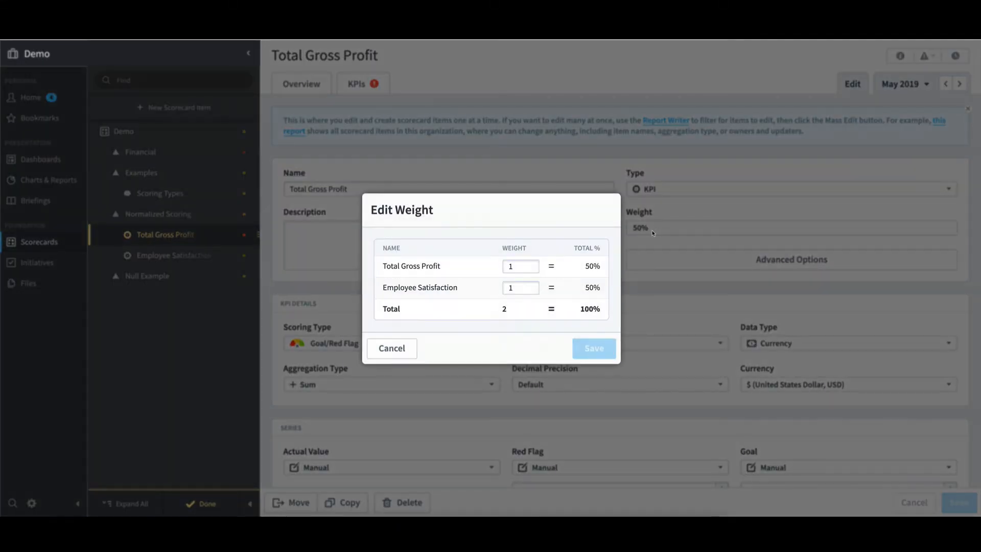
pyautogui.doubleClick(506, 266)
pyautogui.write('3')
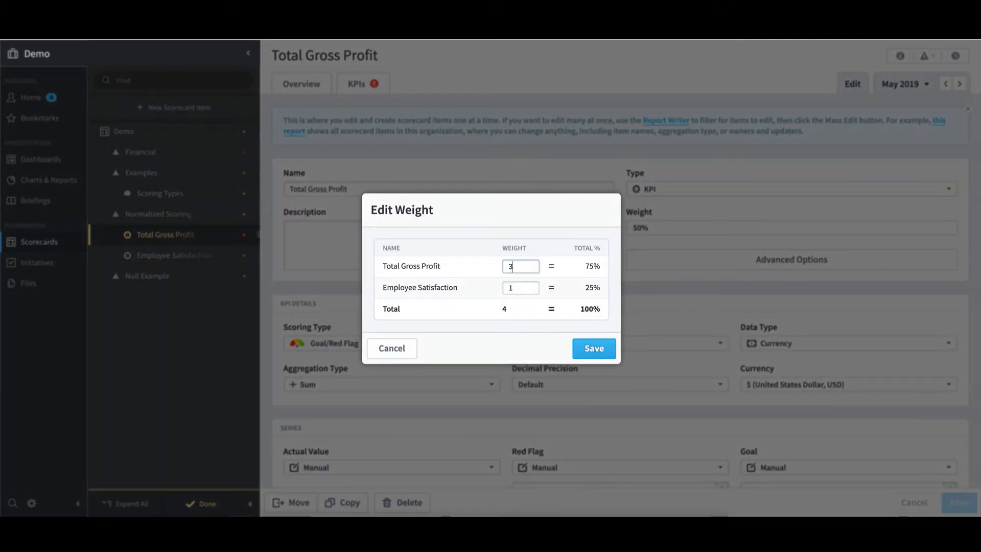
pyautogui.click(605, 349)
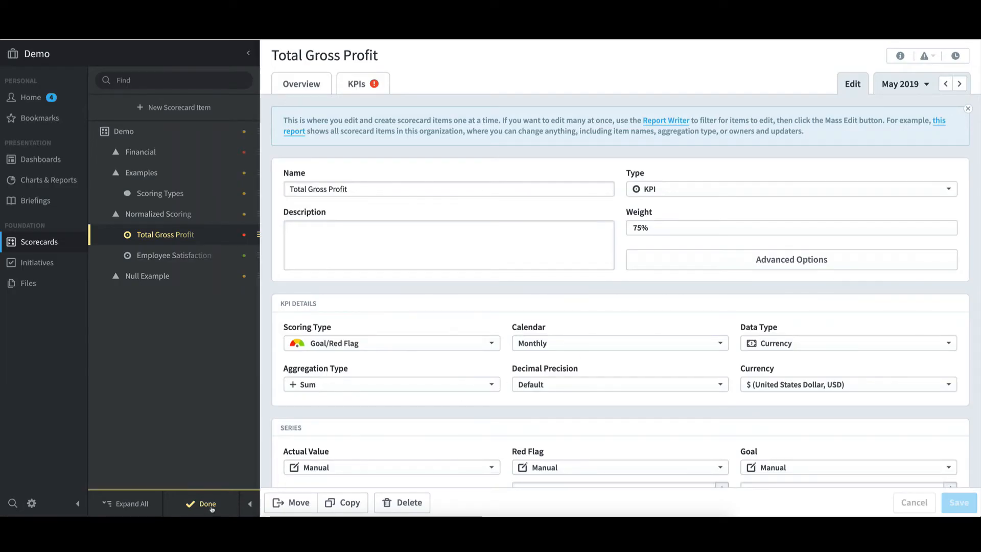
pyautogui.click(207, 504)
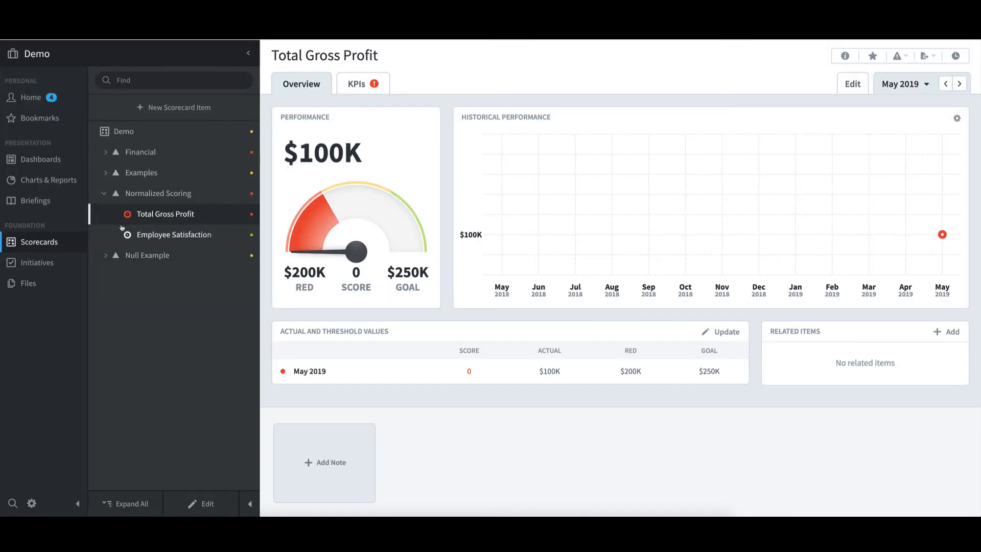
pyautogui.click(163, 197)
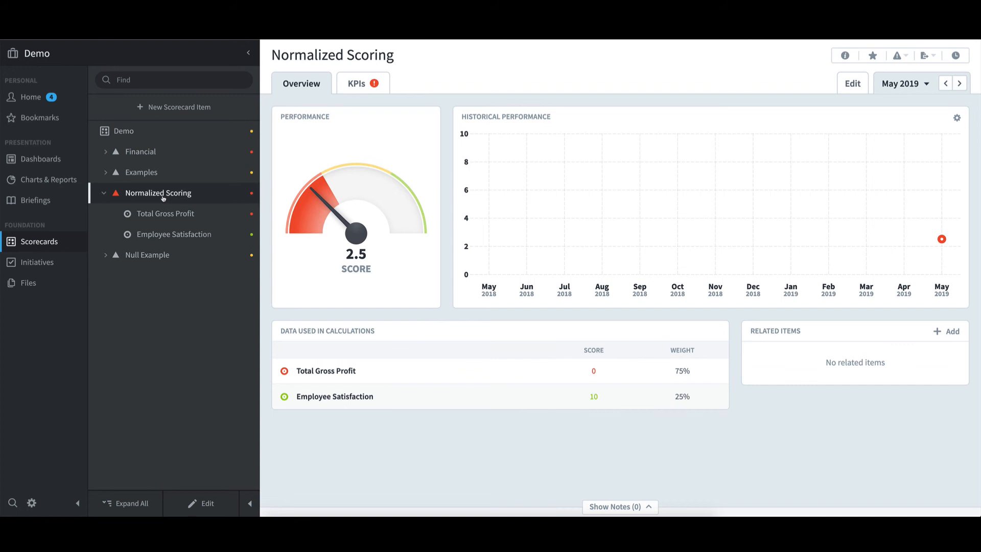
# - Examine the Null Example item's Employee Satisfaction weight explanation, and compare its April 2019 and May 2019 overviews
pyautogui.click(103, 193)
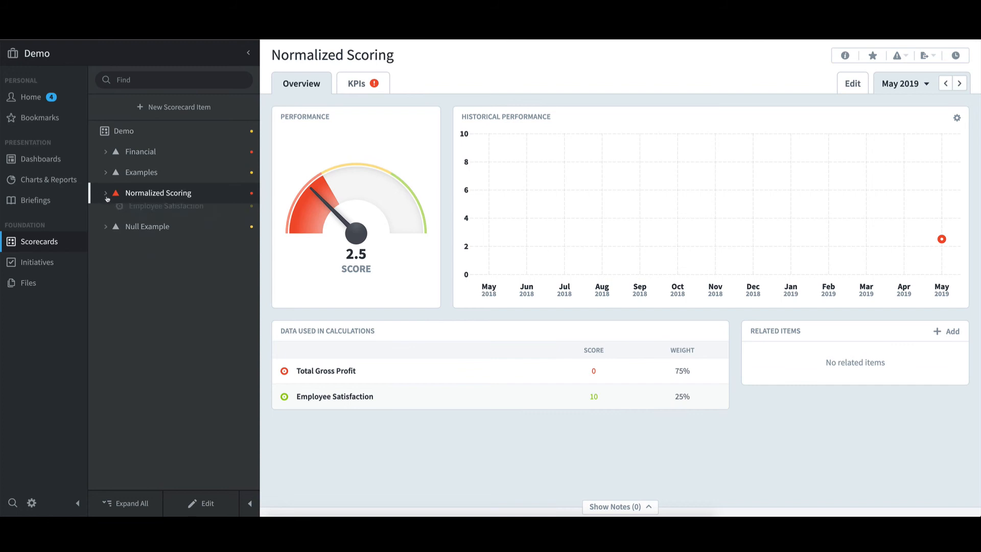
pyautogui.click(105, 214)
pyautogui.click(156, 215)
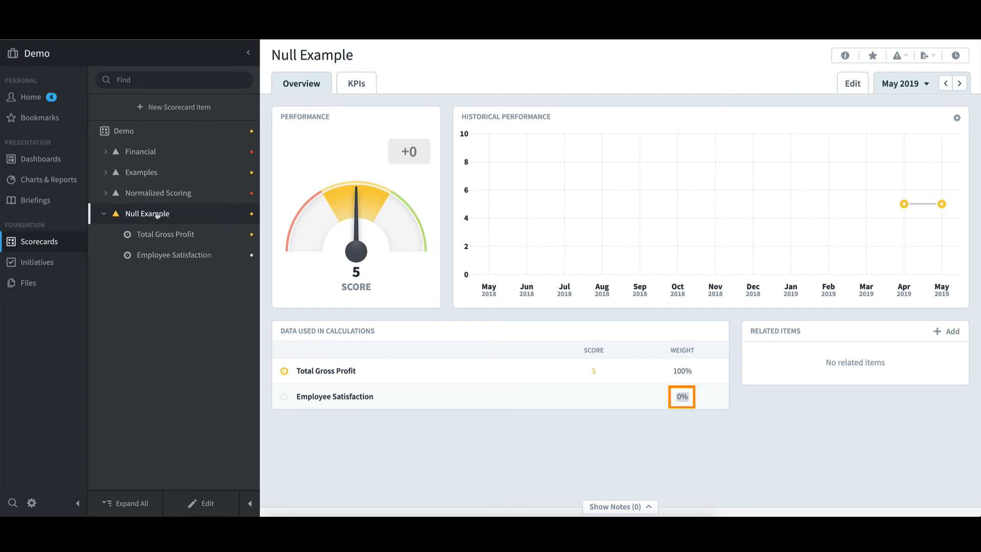
pyautogui.moveTo(682, 399)
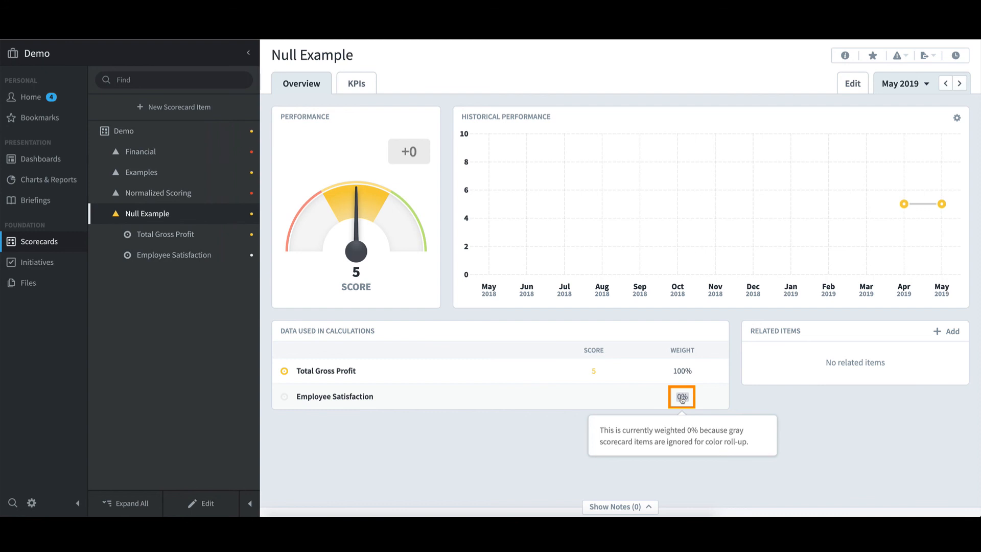
pyautogui.click(947, 86)
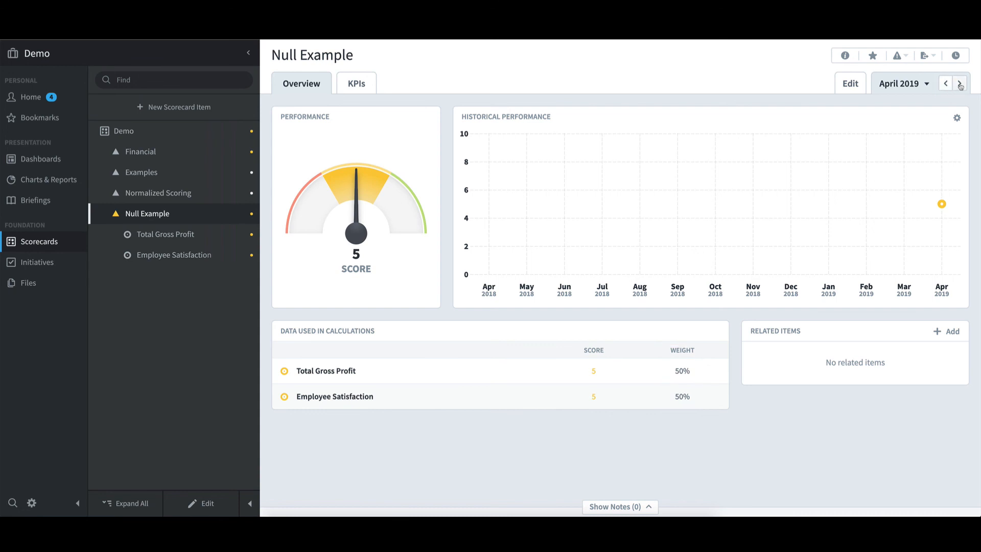
pyautogui.click(960, 86)
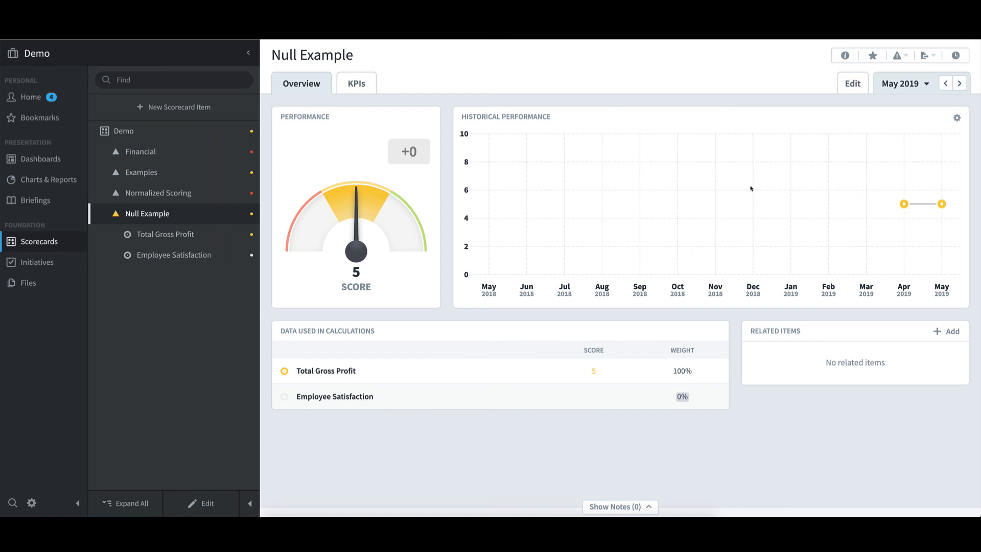
# - Set Ignore Gray Scorecard Items For Color Roll-Up to No in the application administration settings, save, and refresh the Null Example overview
pyautogui.click(31, 503)
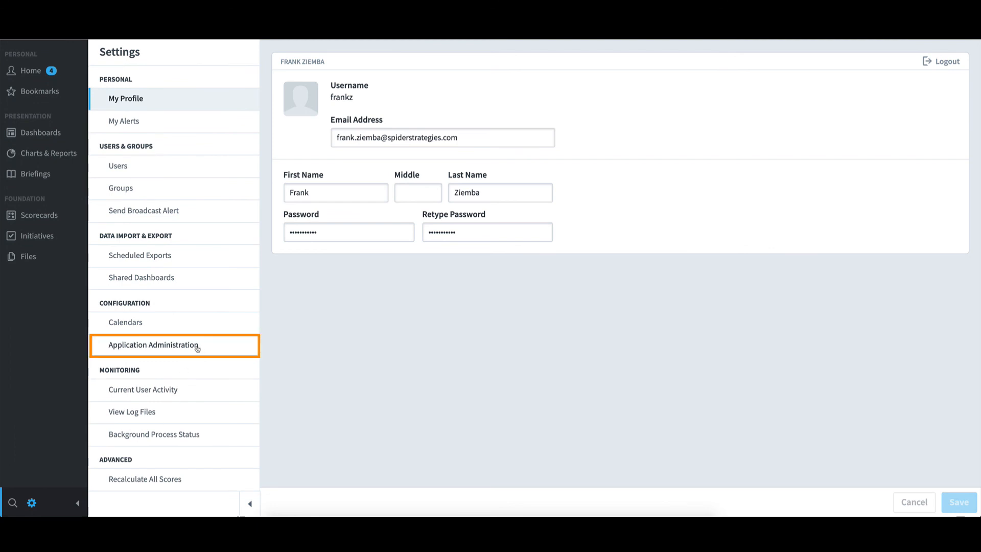
pyautogui.click(198, 349)
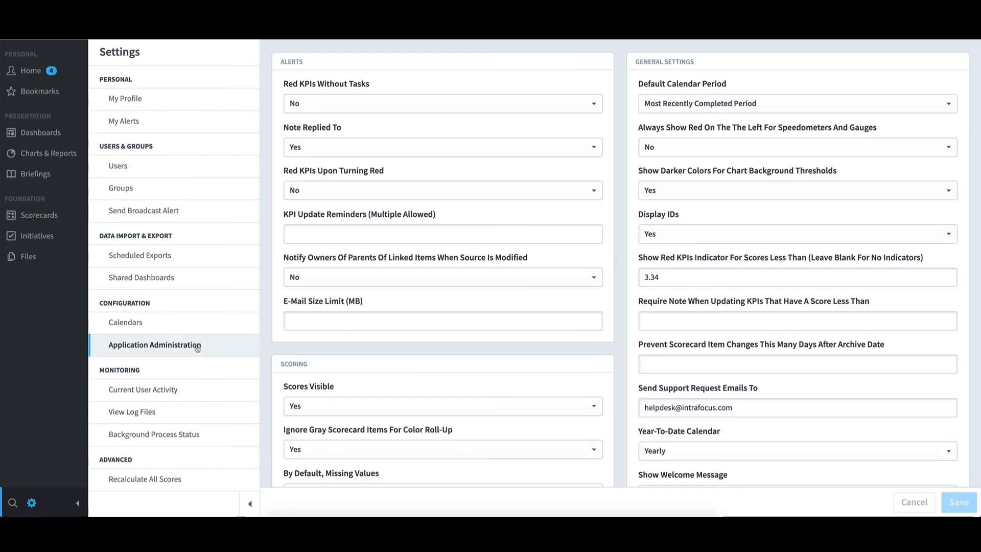
pyautogui.click(373, 448)
pyautogui.click(365, 488)
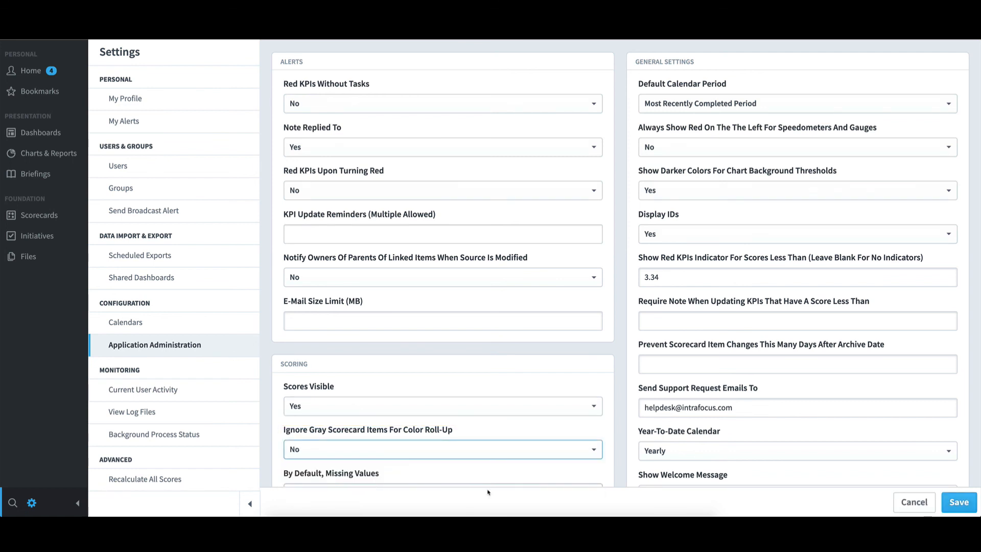
pyautogui.click(958, 502)
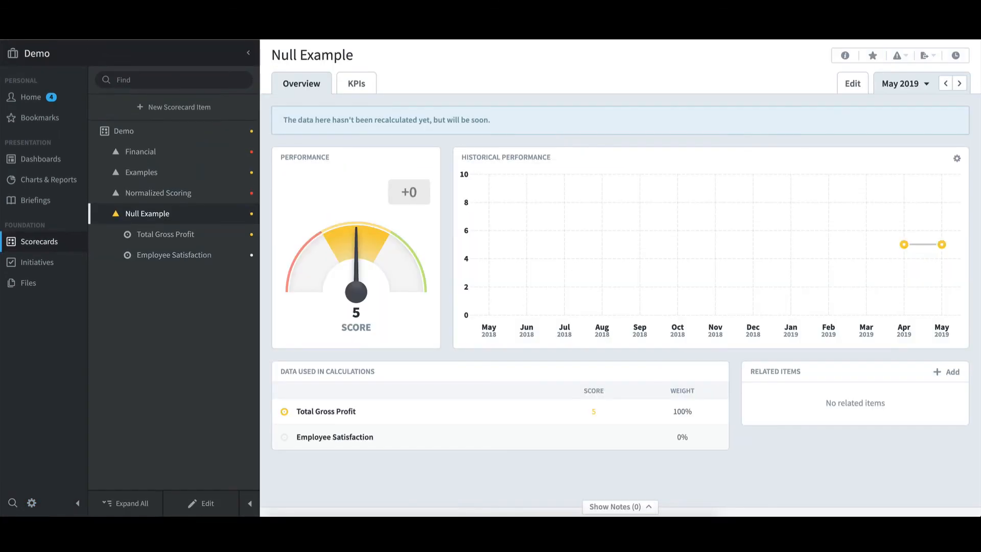
pyautogui.press('super+r')
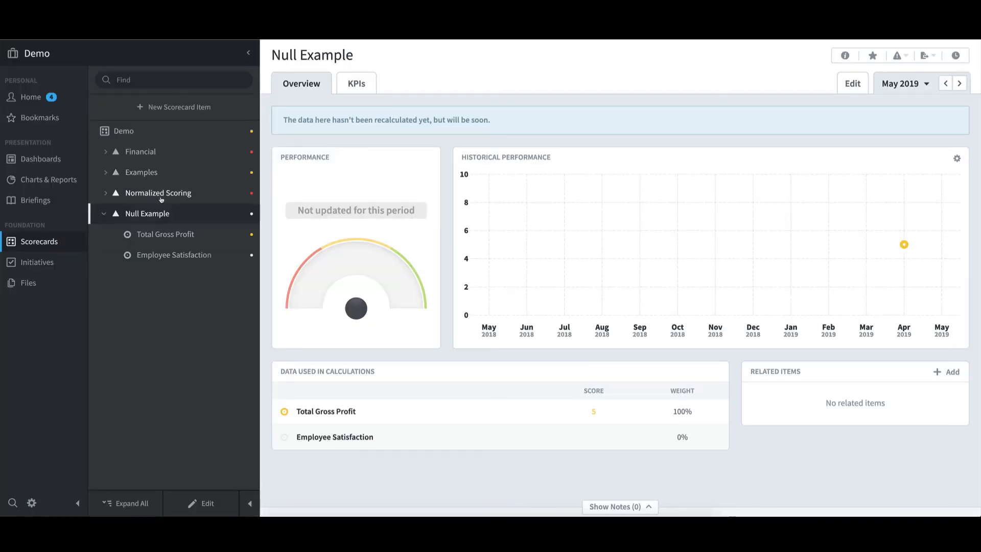